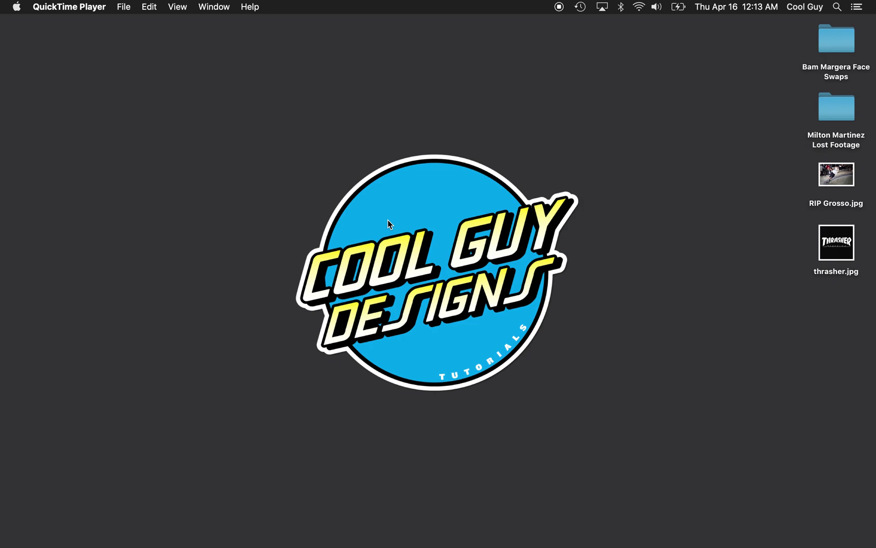
Step: Switch from QuickTime Player to Adobe Illustrator with Cmd+Tab
key("cmd+Tab")
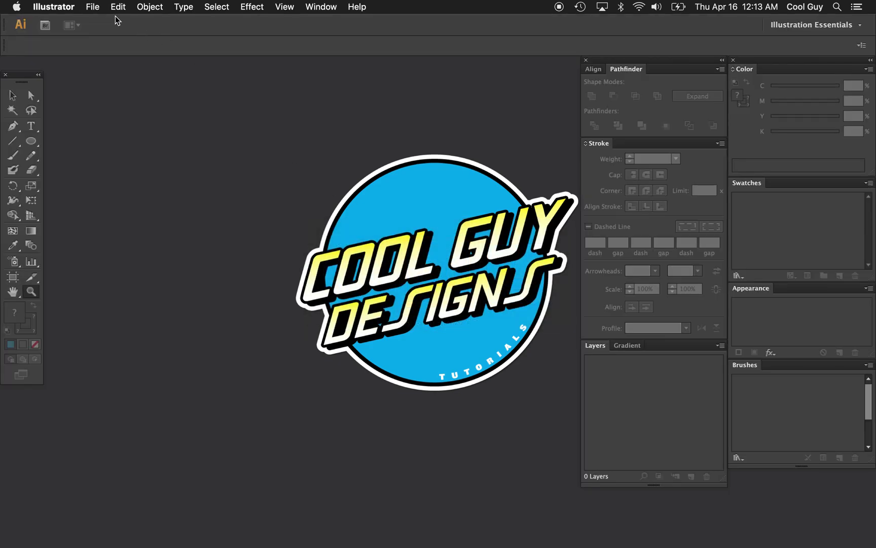
Step: Create a 1500 × 1500 px CMYK document named Thrasher and zoom out to see the artboard
left_click(93, 7)
left_click(95, 22)
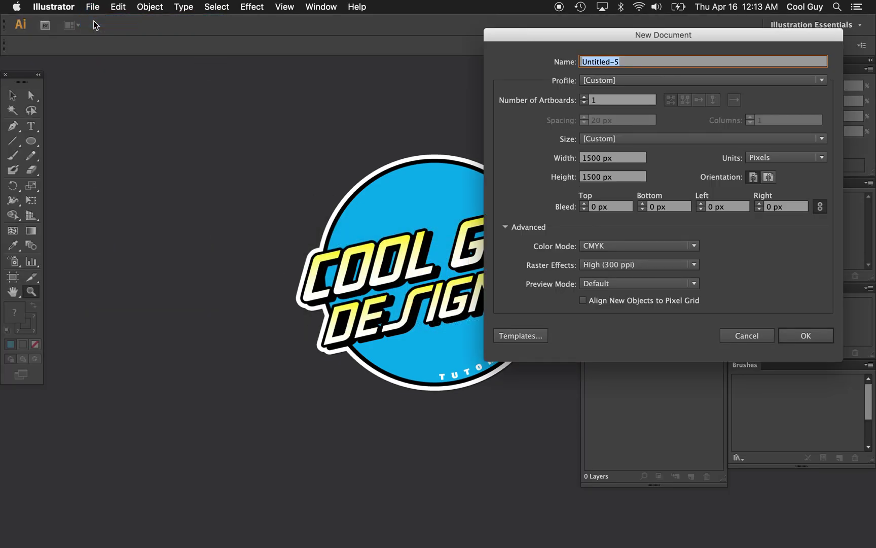
type("Thrasher")
left_click(611, 158)
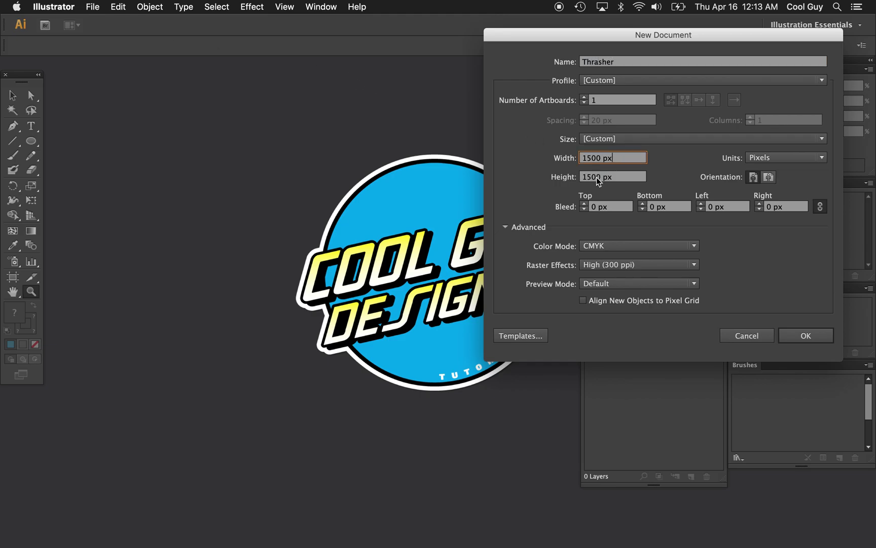
left_click(797, 333)
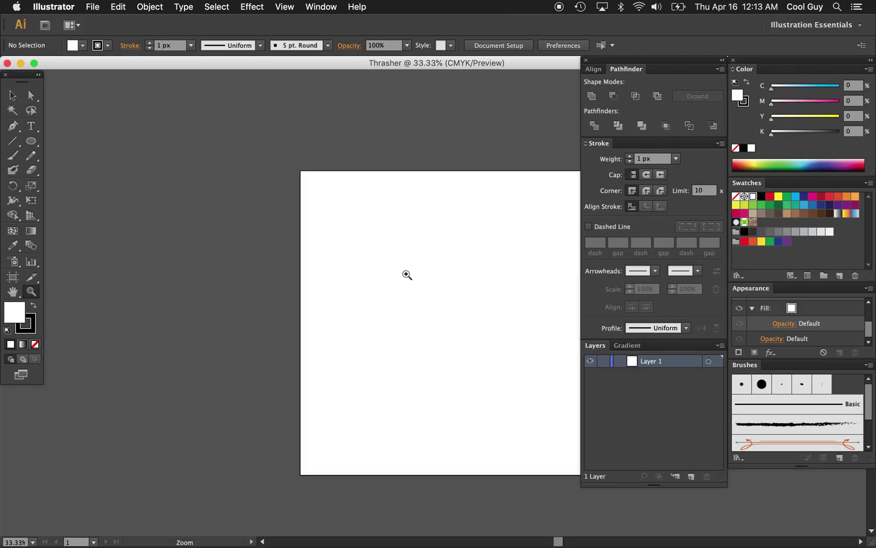
left_click(406, 274, "alt")
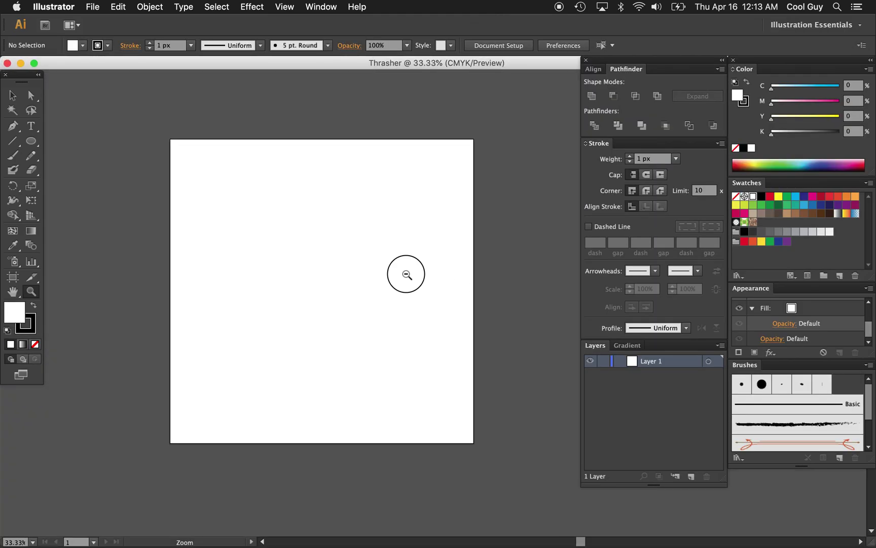
Step: Place thrasher.jpg from the Desktop to the right of the artboard
key("v")
left_click(92, 5)
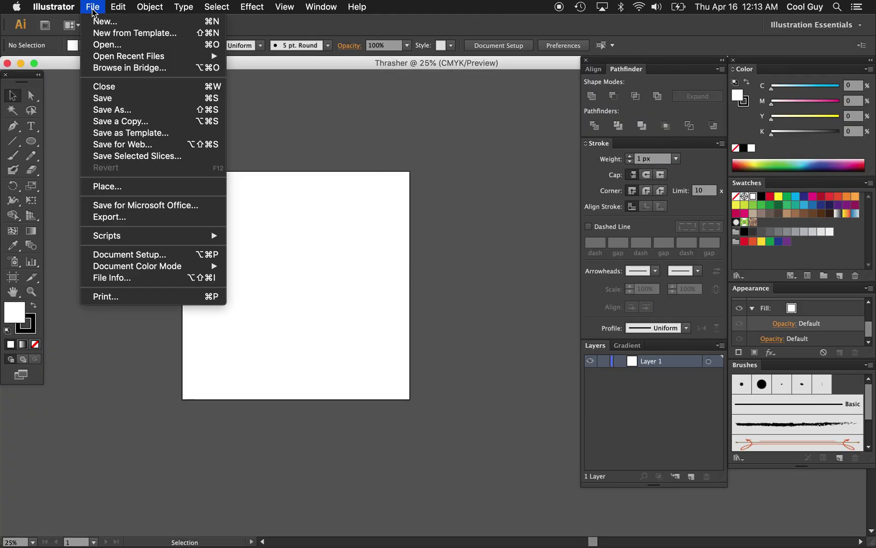
left_click(98, 188)
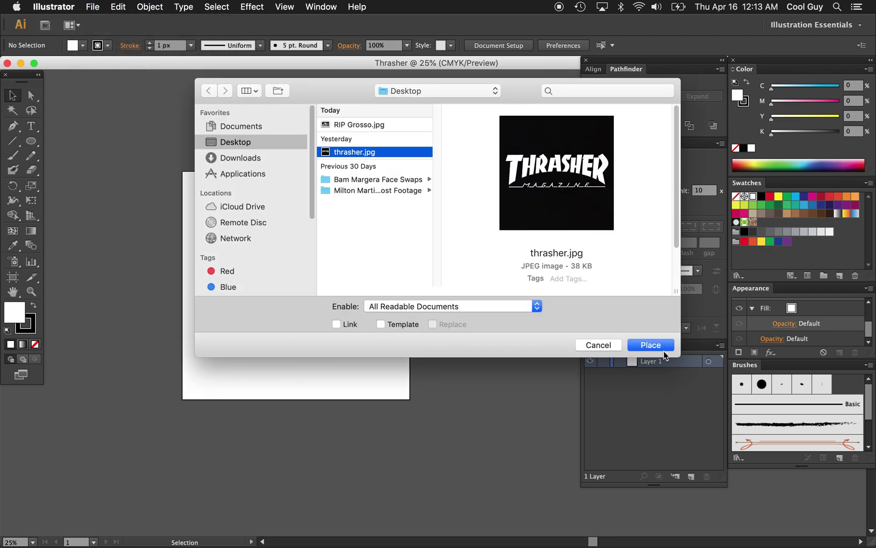
left_click(659, 347)
left_click_drag(445, 304, 474, 224)
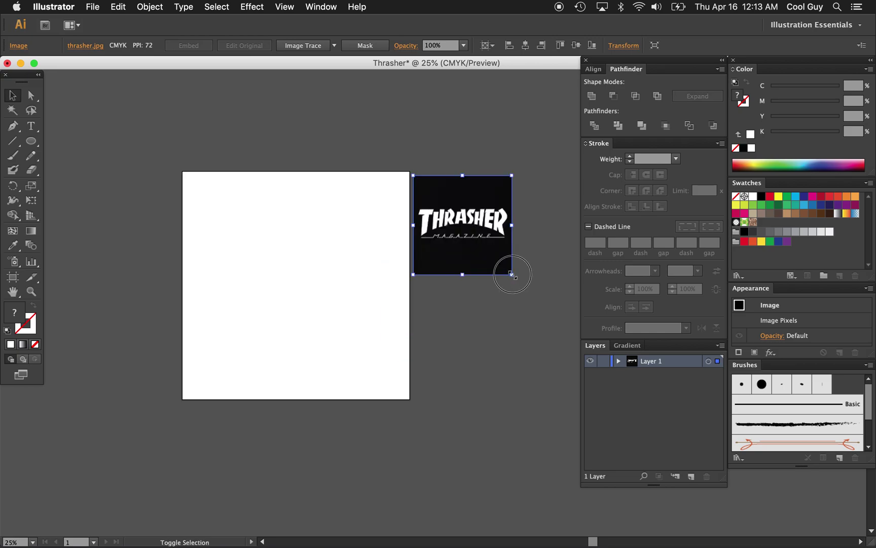
Step: Scale the logo image up to roughly the artboard's size and nudge it slightly right
left_click_drag(512, 274, 619, 421)
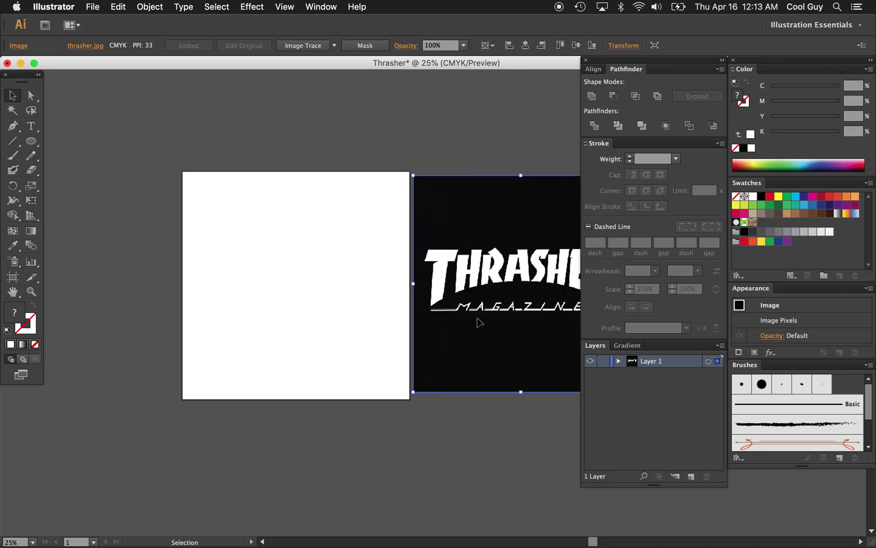
scroll(479, 322, "right", 5)
scroll(480, 322, "down", 1)
left_click_drag(437, 269, 440, 269)
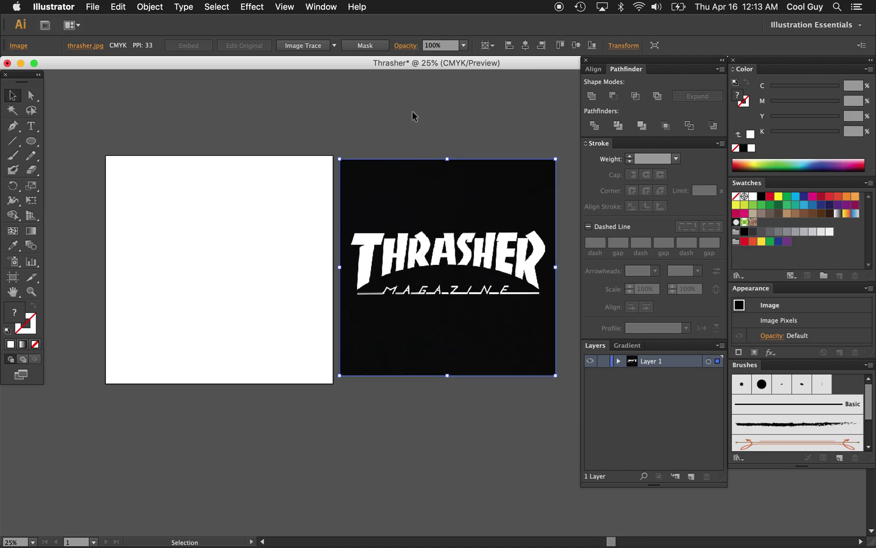
left_click(411, 110)
Step: Type THRASHER as a text object on the white artboard
key("z")
left_click(360, 290, "alt")
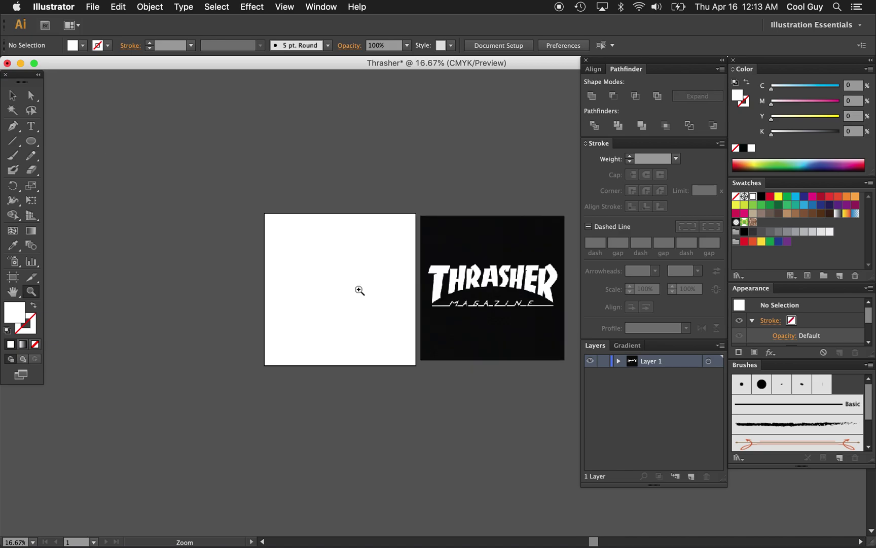
left_click(401, 303)
left_click(400, 304)
scroll(400, 304, "right", 10)
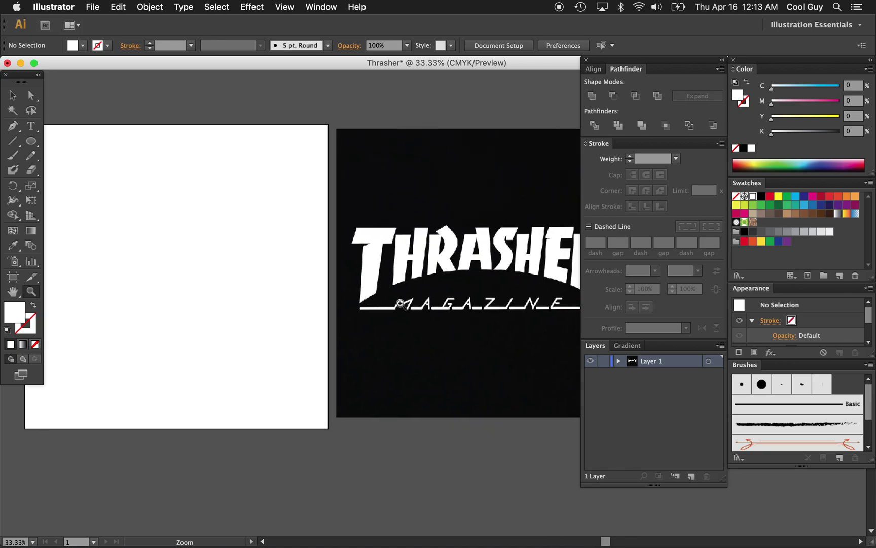
scroll(400, 304, "left", 5)
scroll(401, 304, "left", 5)
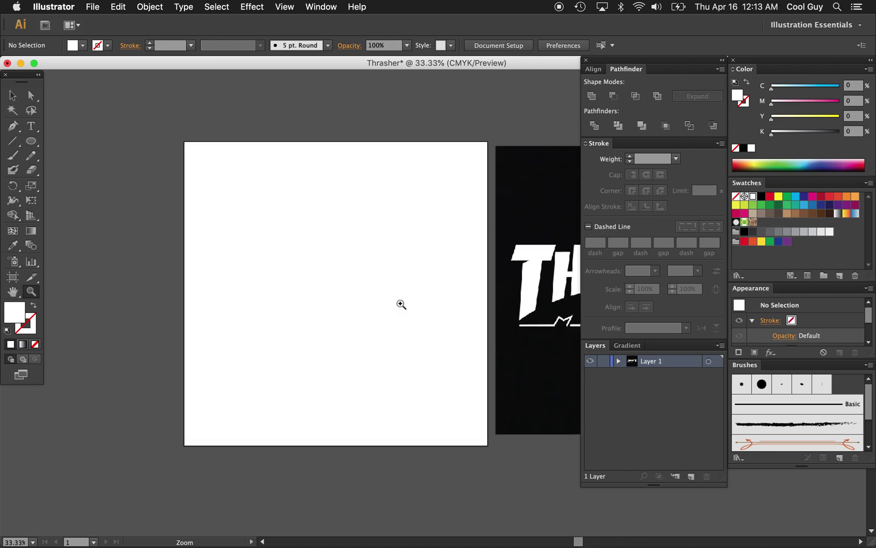
key("t")
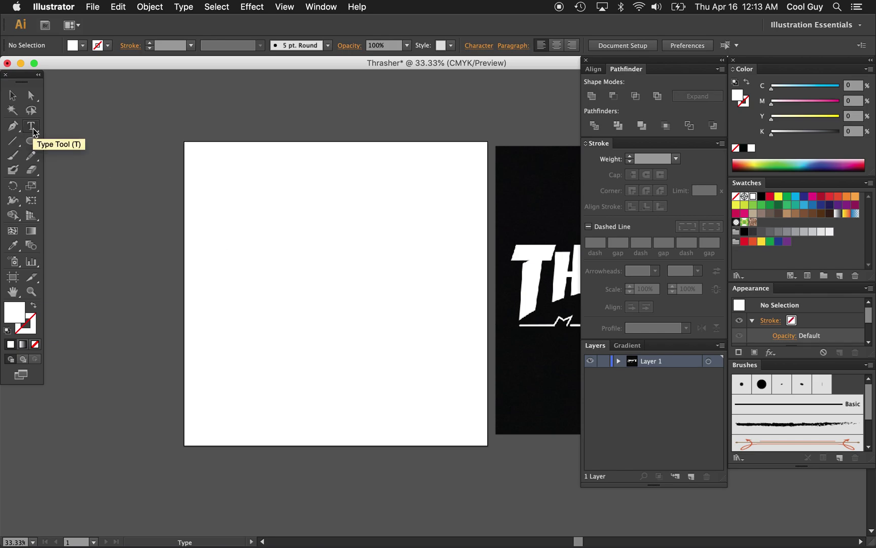
left_click(266, 264)
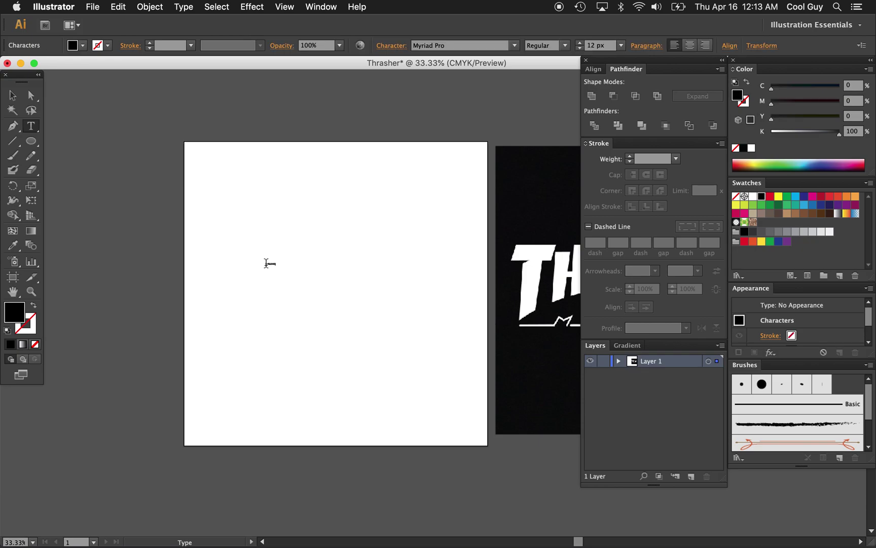
key("Escape")
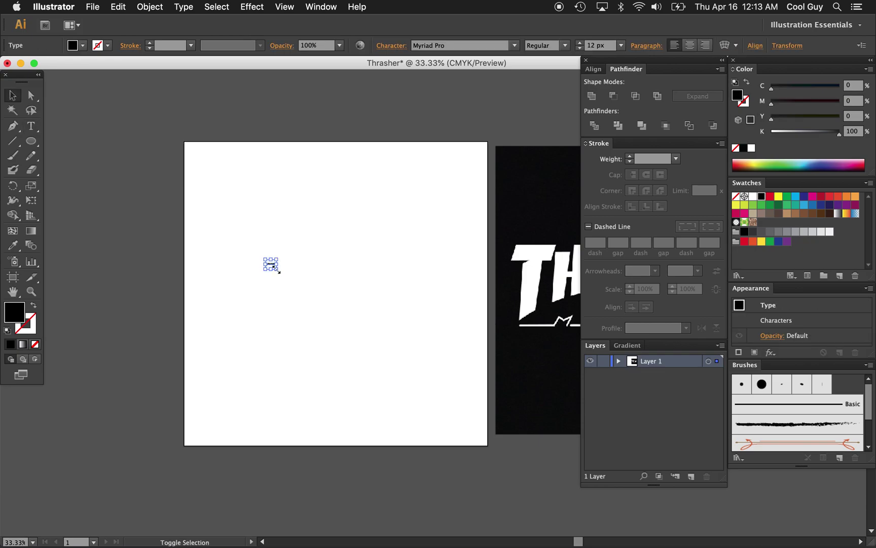
Step: Enlarge THRASHER to about 248.58 pt and move it to the artboard's middle
left_click_drag(278, 270, 510, 403)
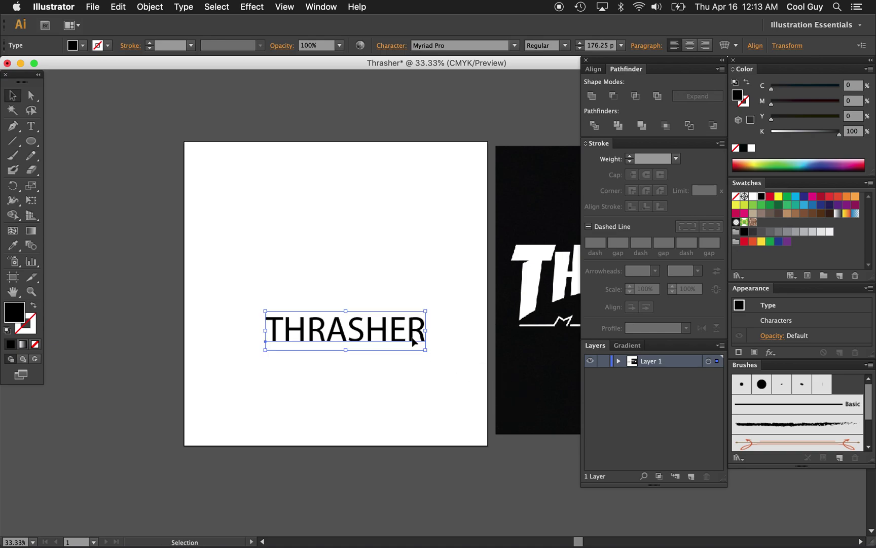
left_click_drag(265, 311, 200, 274)
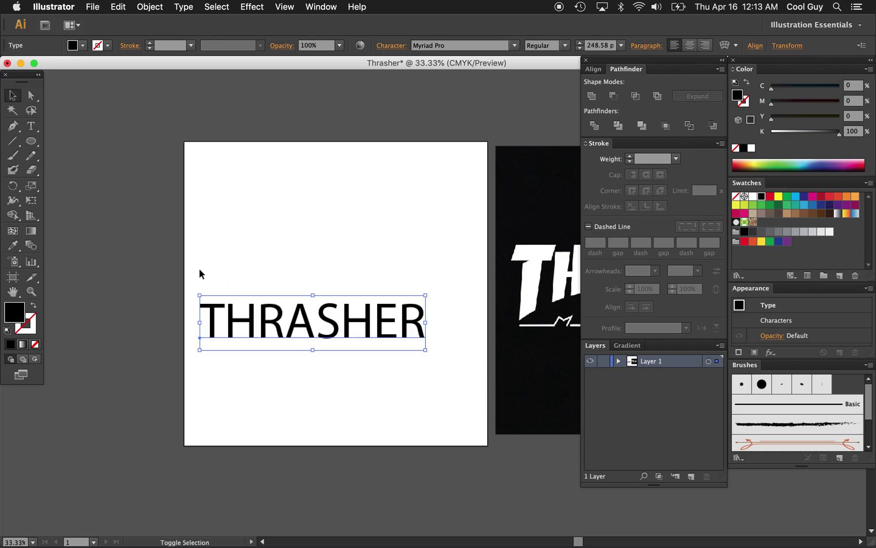
left_click_drag(322, 330, 346, 314)
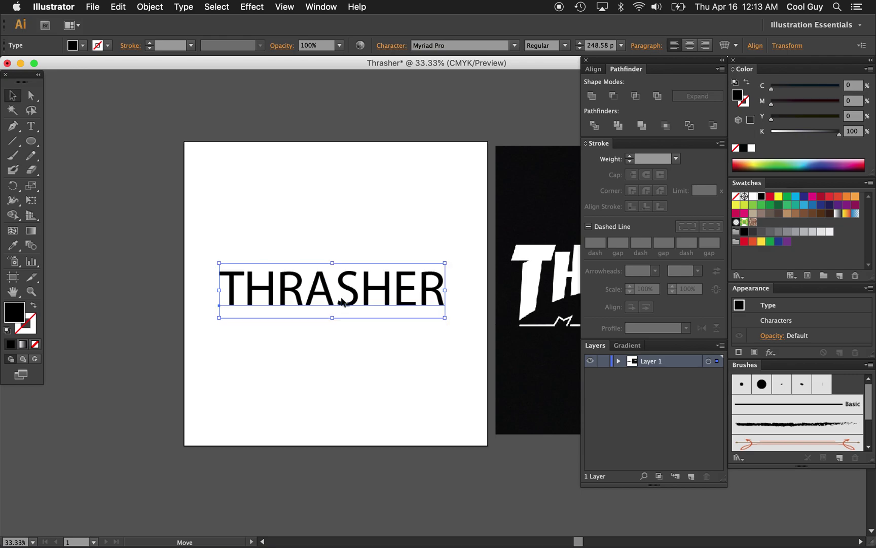
scroll(336, 255, "right", 5)
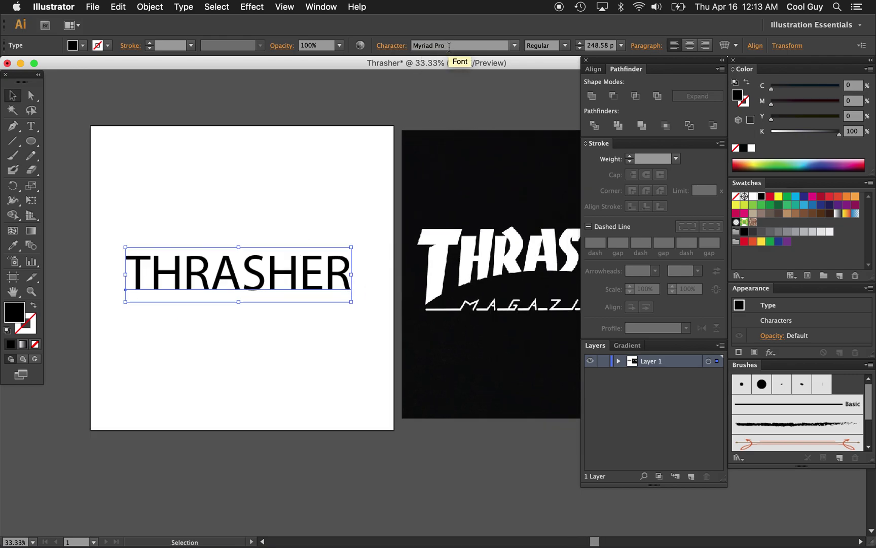
Step: Set THRASHER in the Banco font and centre it horizontally and vertically on the artboard
left_click(434, 45)
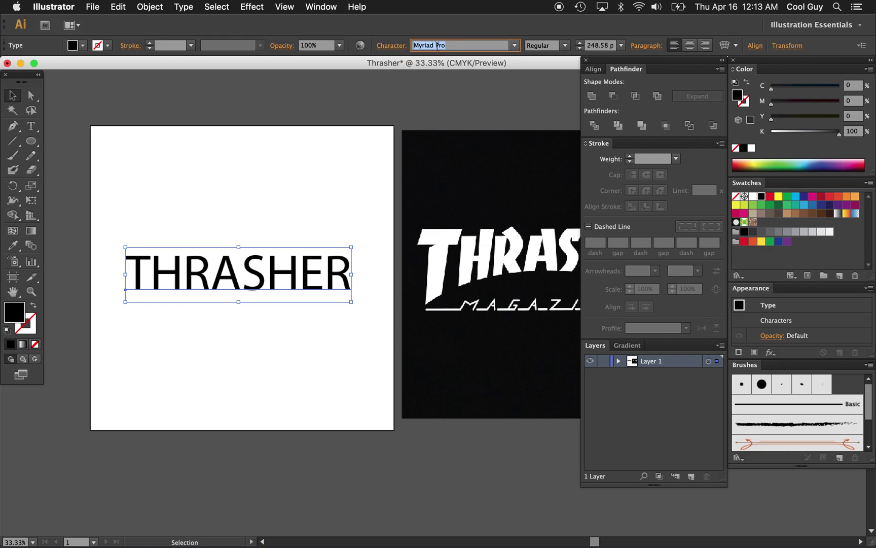
type("Banco")
key("Return")
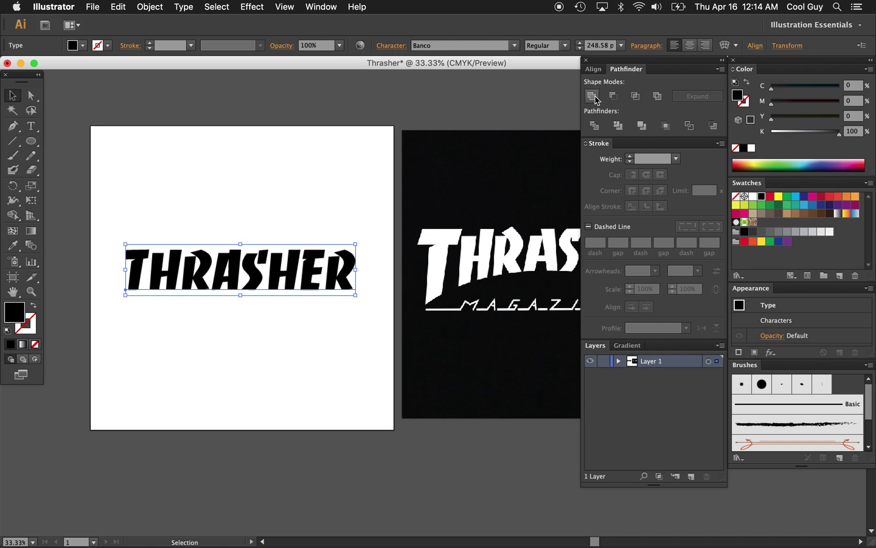
left_click(602, 74)
left_click(614, 96)
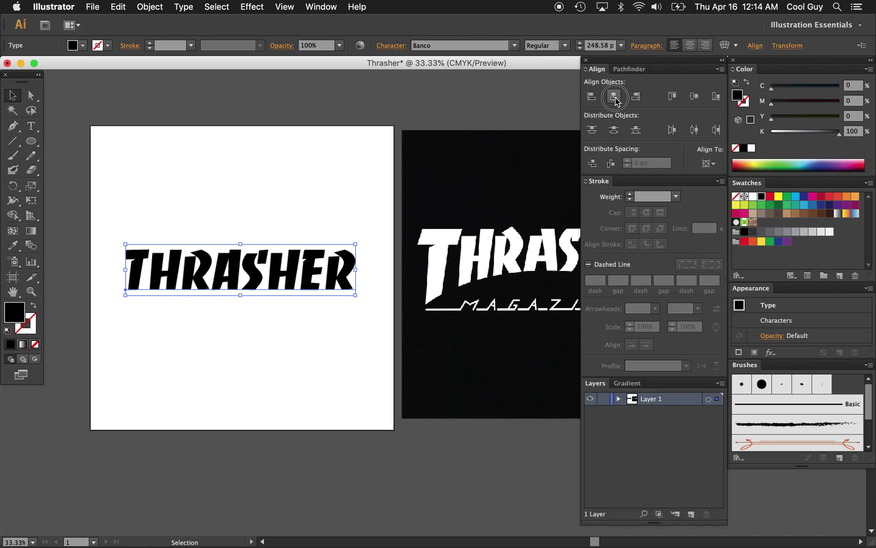
left_click(696, 100)
Step: Move THRASHER up into the upper part of the artboard
left_click(346, 202)
scroll(346, 204, "right", 10)
scroll(345, 204, "down", 3)
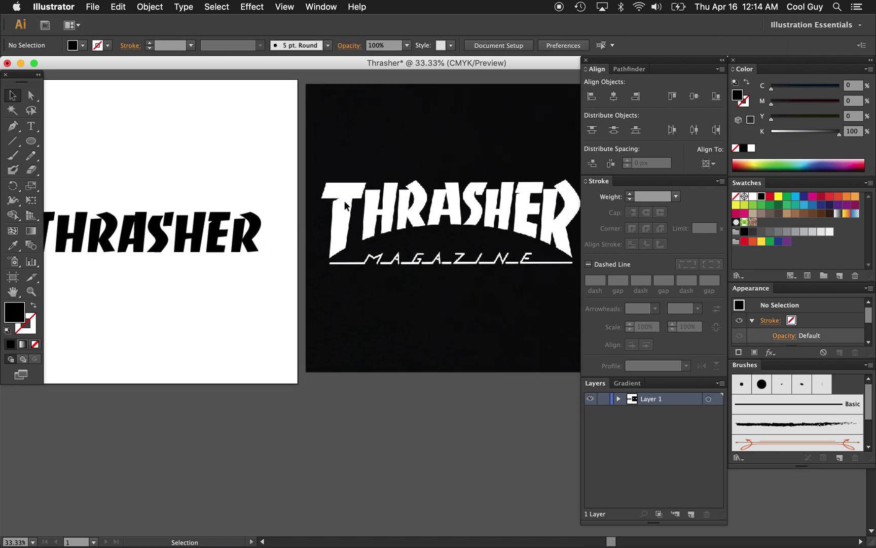
scroll(345, 205, "left", 5)
scroll(345, 205, "right", 4)
scroll(345, 205, "left", 2)
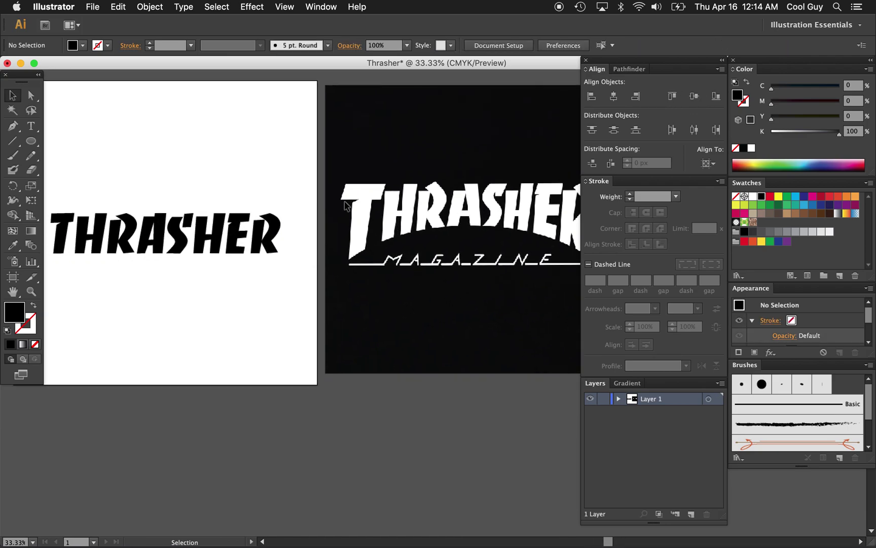
scroll(346, 205, "left", 5)
scroll(345, 203, "up", 1)
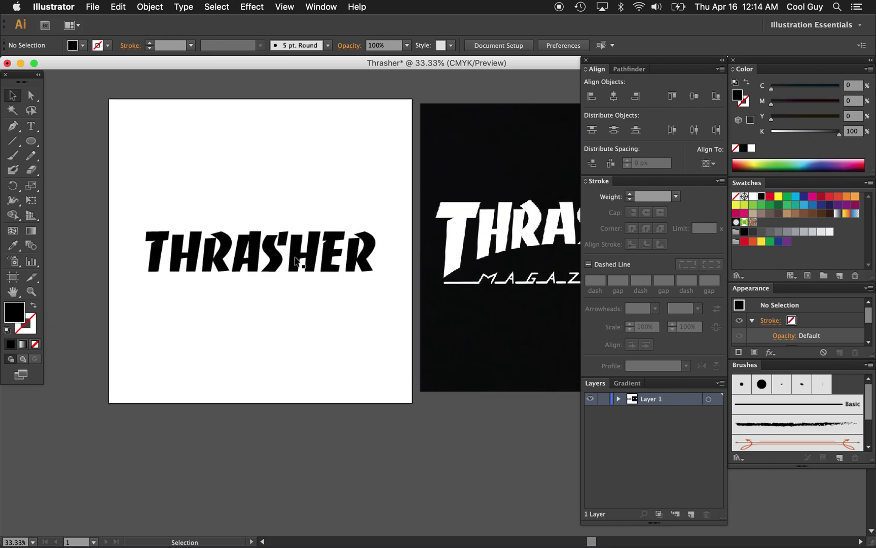
left_click_drag(295, 260, 285, 200)
left_click(284, 275)
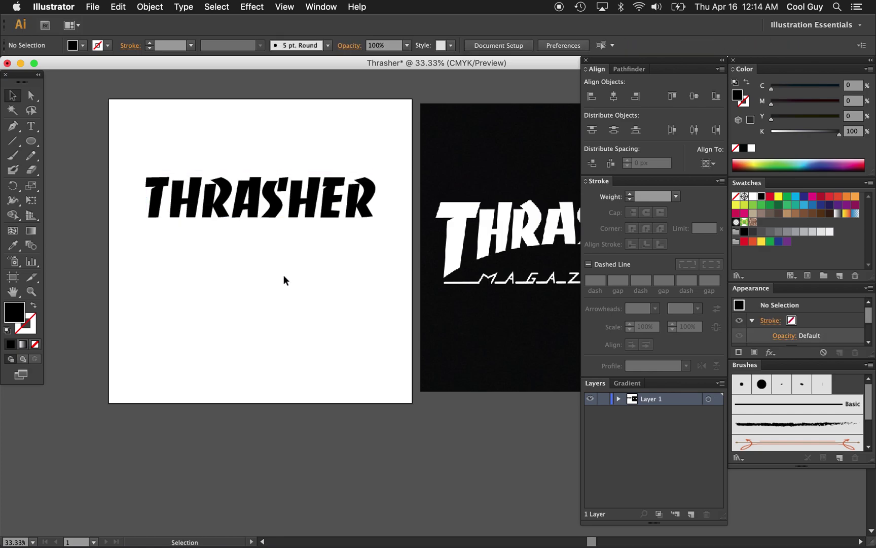
scroll(286, 280, "right", 5)
Step: Draw an ellipse over the reference logo whose top edge traces the arch under THRASHER, redrawing it once
key("l")
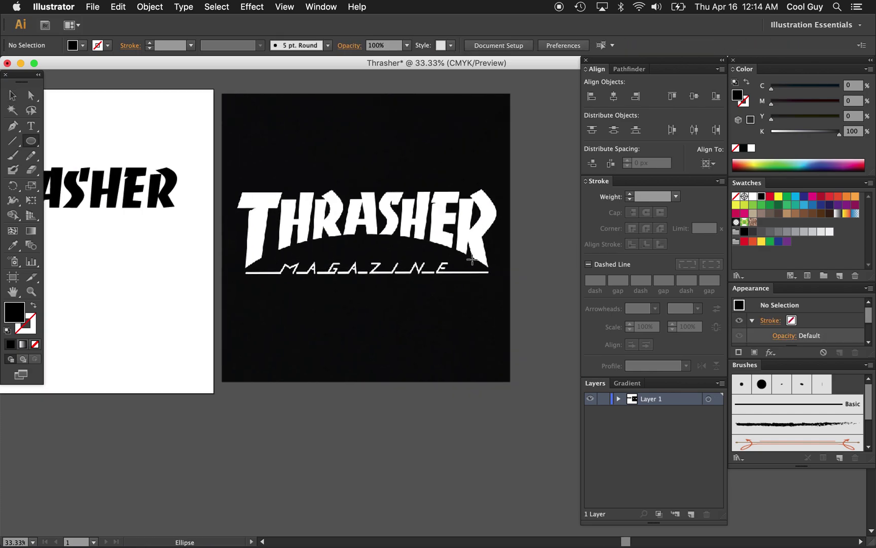
left_click_drag(480, 259, 227, 382)
key("super+z")
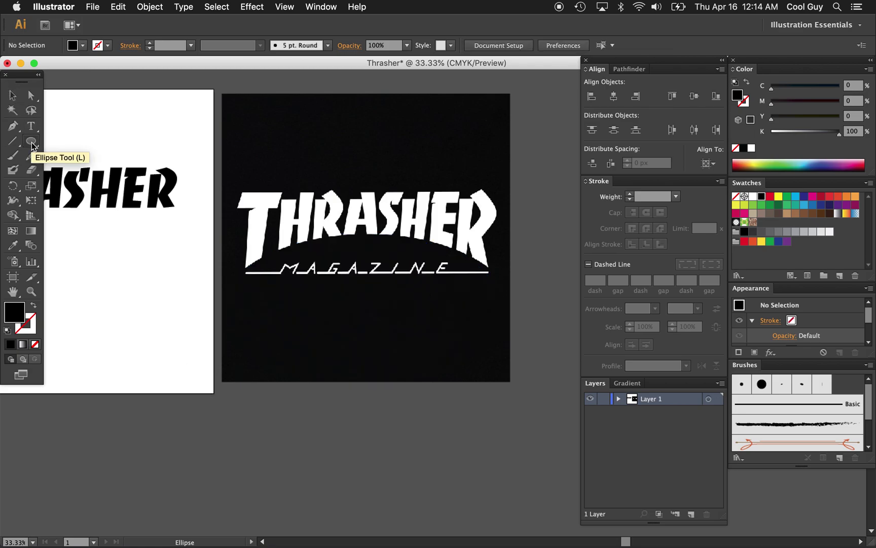
left_click_drag(487, 259, 225, 382)
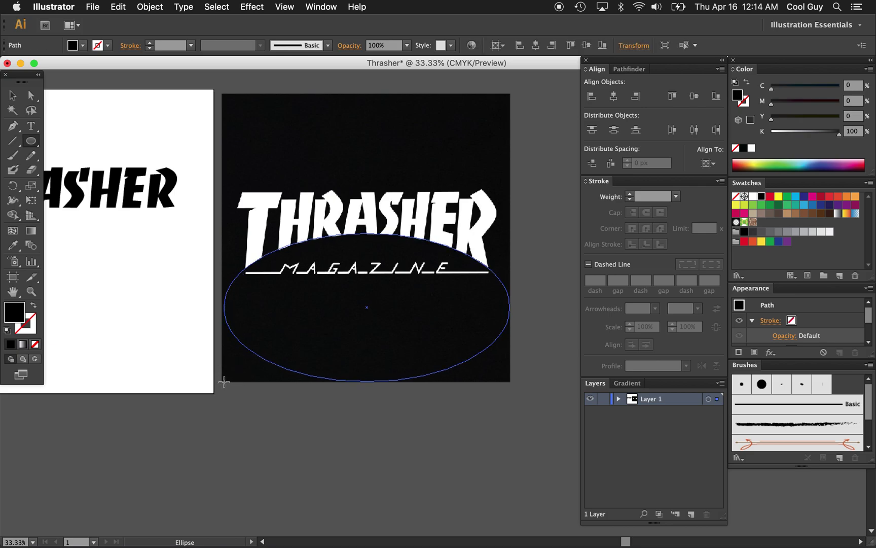
Step: Move the ellipse onto the artboard and make it a 3 px magenta outline
key("v")
scroll(376, 288, "left", 5)
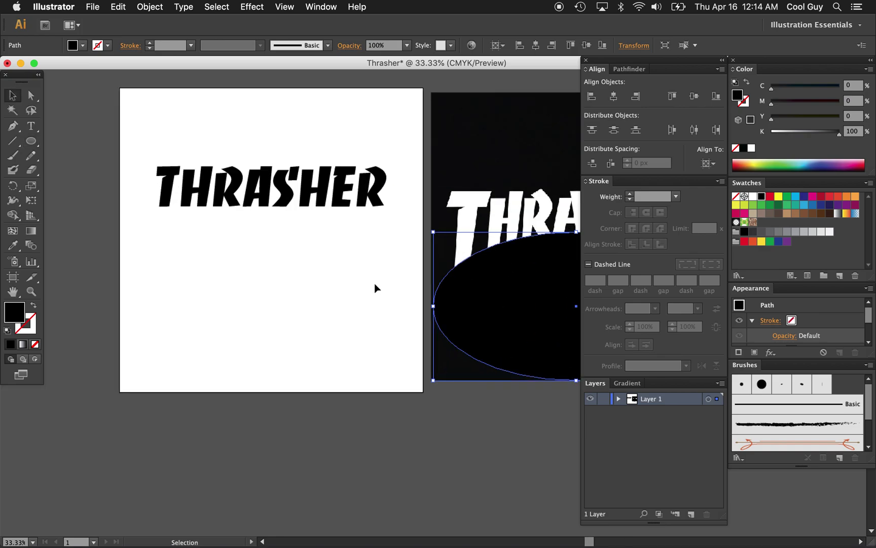
left_click_drag(567, 281, 229, 273)
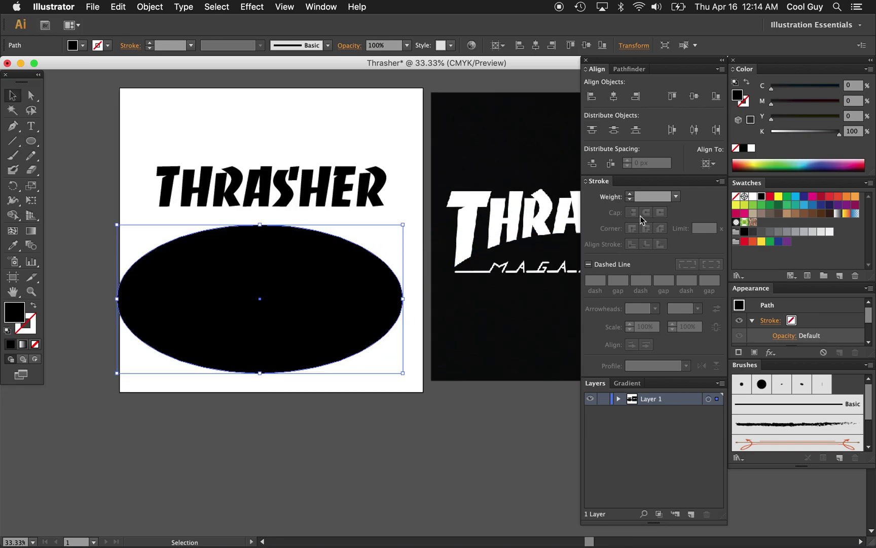
left_click(812, 196)
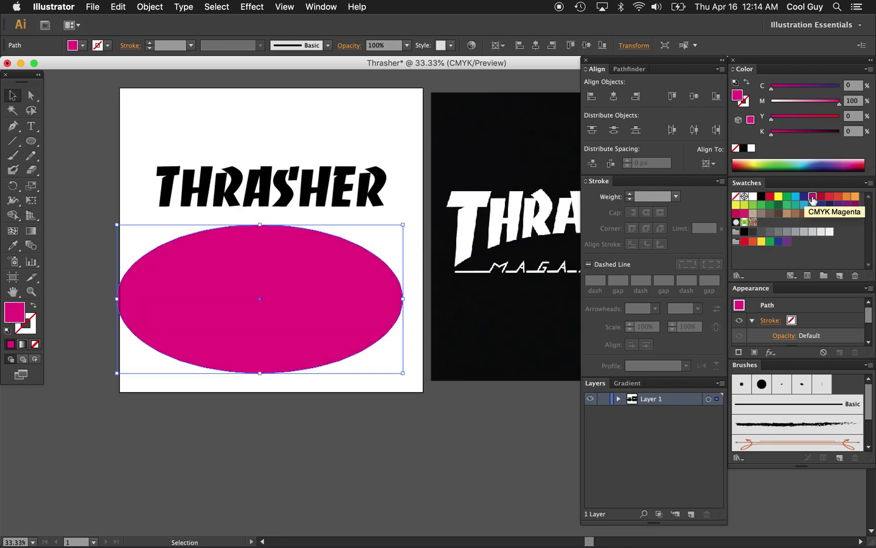
left_click(748, 83)
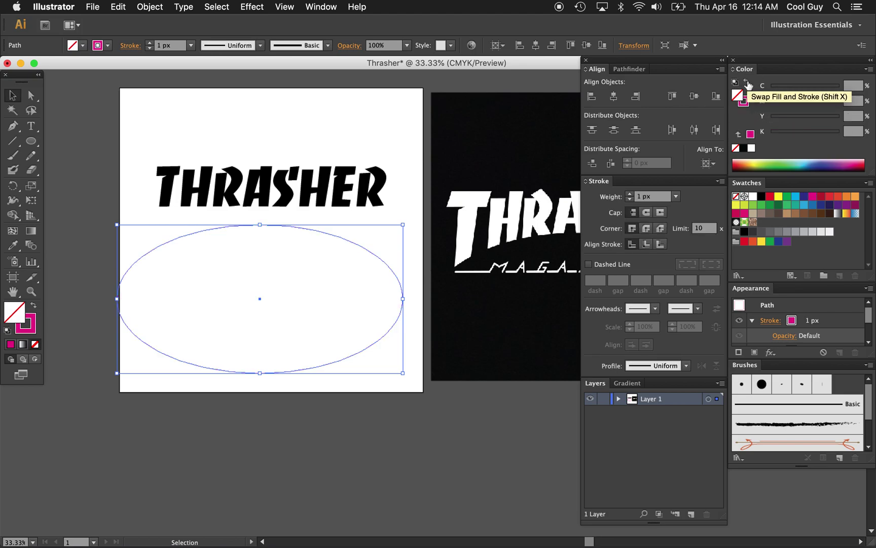
left_click(630, 194)
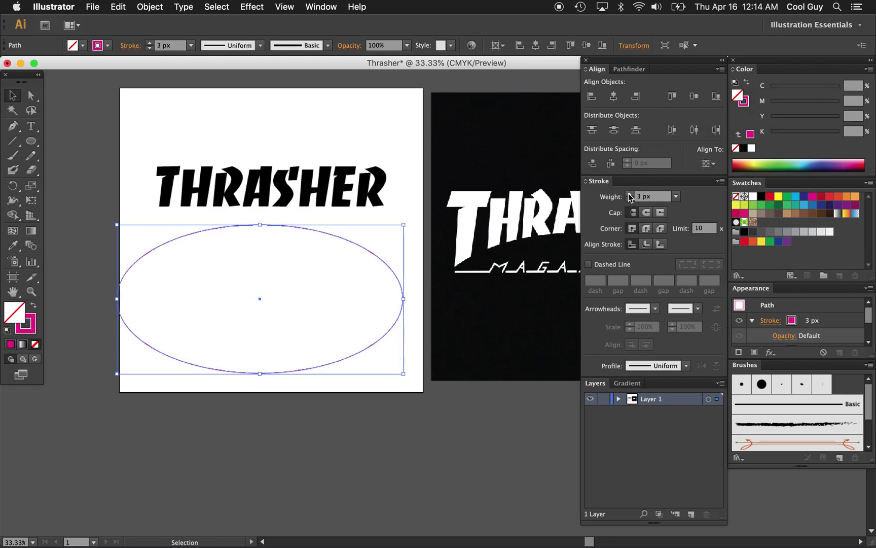
left_click(398, 217)
Step: Centre the magenta ellipse horizontally and vertically on the artboard
key("z")
left_click(354, 239)
left_click(391, 294)
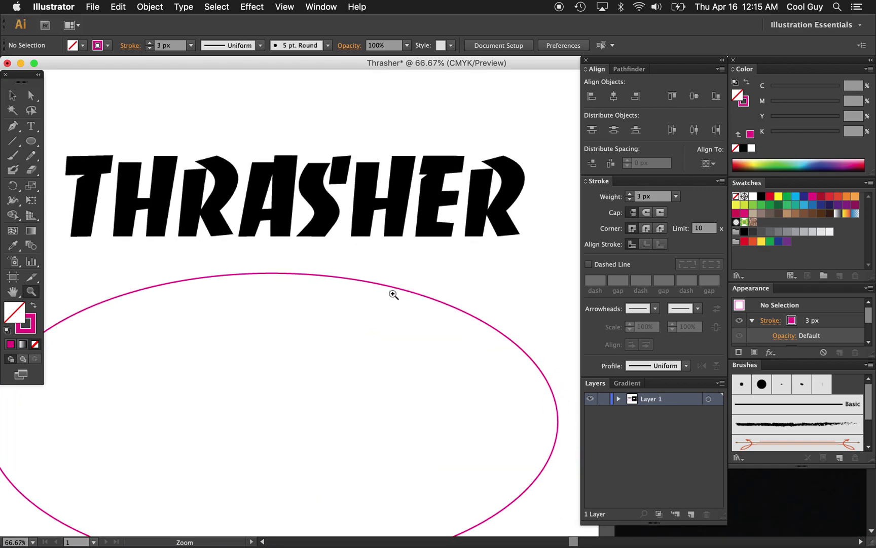
key("v")
key("Tab")
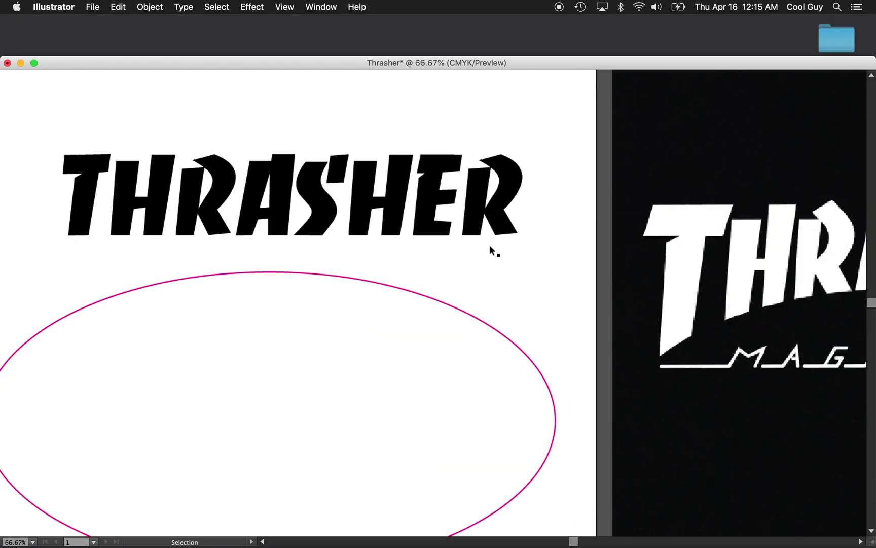
key("Tab")
scroll(484, 249, "up", 3)
scroll(485, 249, "right", 2)
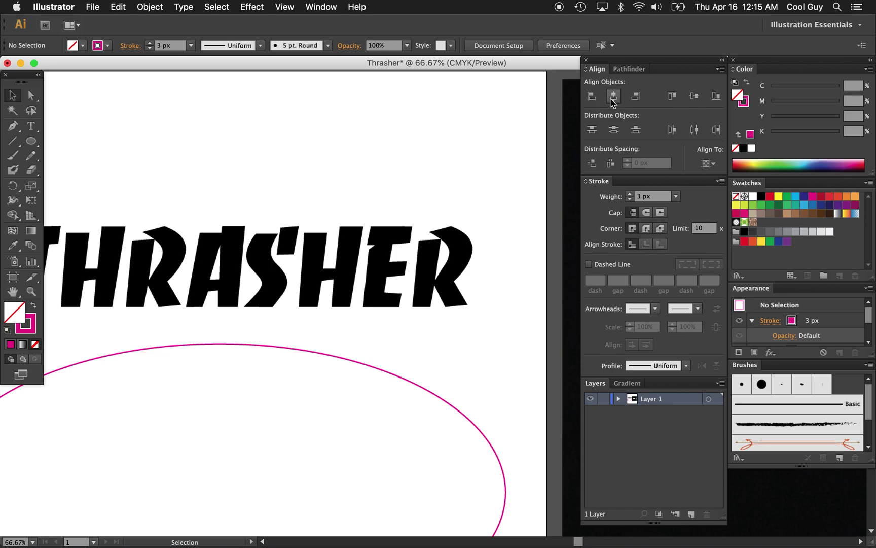
left_click(409, 328, "alt+super")
left_click(453, 314)
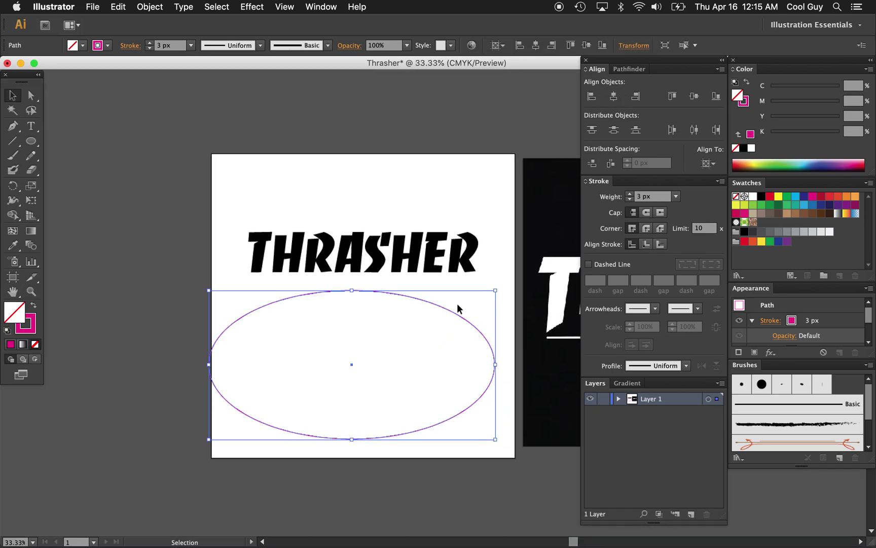
left_click(614, 96)
left_click(693, 98)
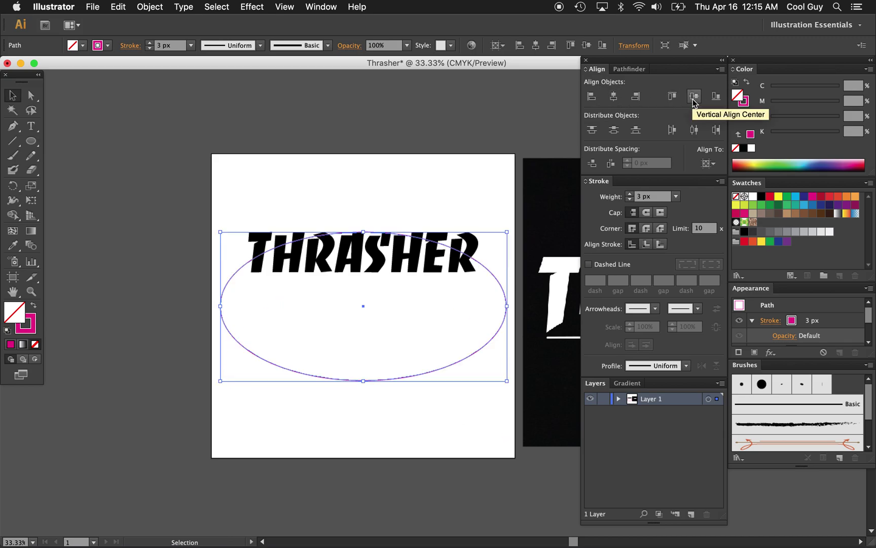
Step: Nudge the ellipse down with arrow keys until its top arc meets THRASHER's base
key("z")
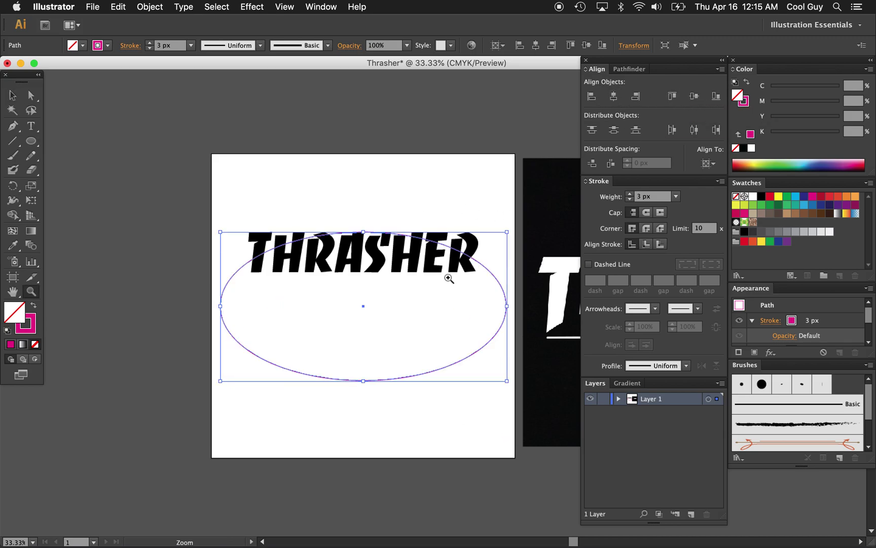
left_click(444, 279)
key("shift+Down")
key("shift+Down")
key("shift+Down")
key("shift+Down")
key("shift+Down")
key("shift+Down")
key("shift+Down")
key("shift+Down")
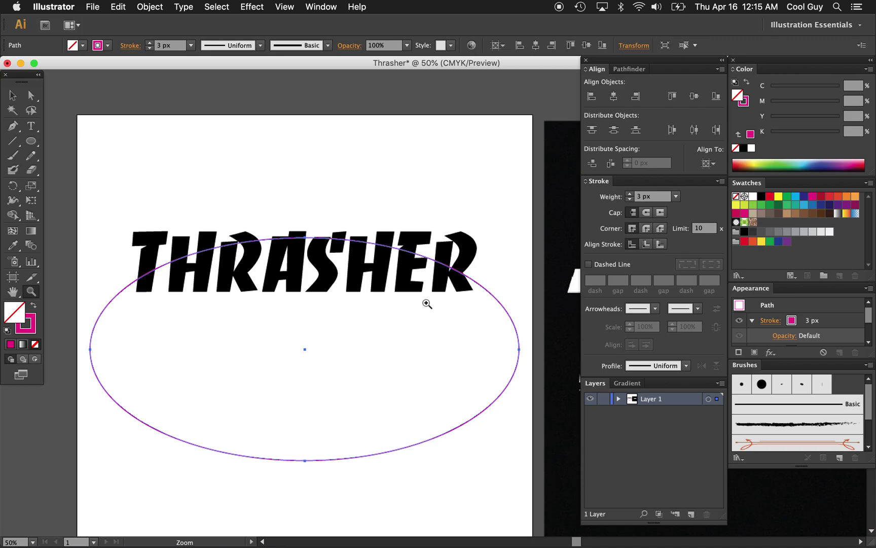
key("shift+Down")
key("shift+Down")
key("shift+Down")
key("shift+Down")
key("shift+Down")
key("shift+Down")
key("shift+Down")
key("shift+Down")
key("shift+Down")
key("shift+Down")
key("shift+Down")
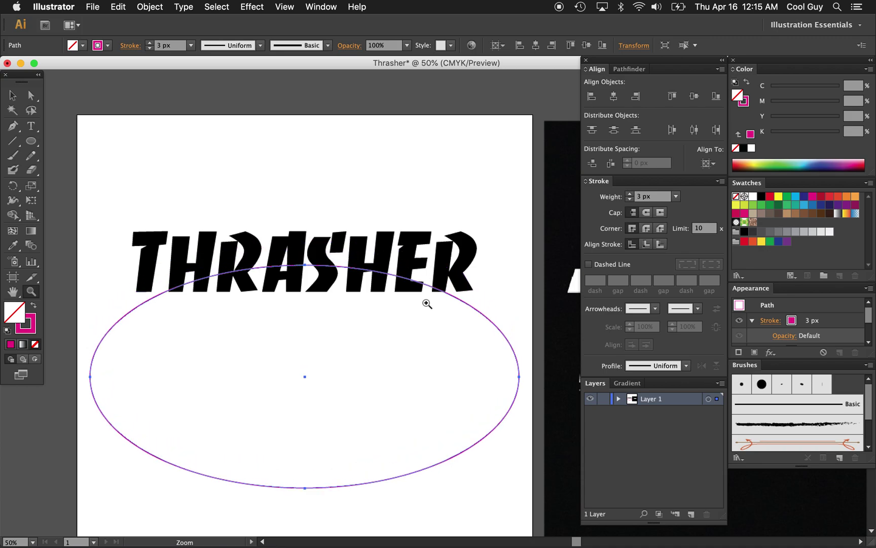
key("Up")
key("Up")
key("Up")
key("Up")
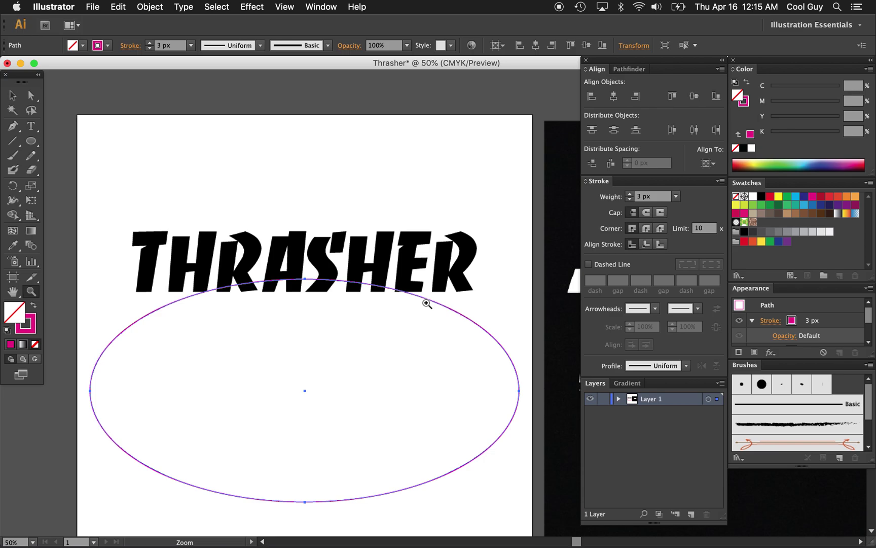
key("shift+Down")
key("Down")
key("Down")
key("Down")
key("Down")
key("Down")
key("Down")
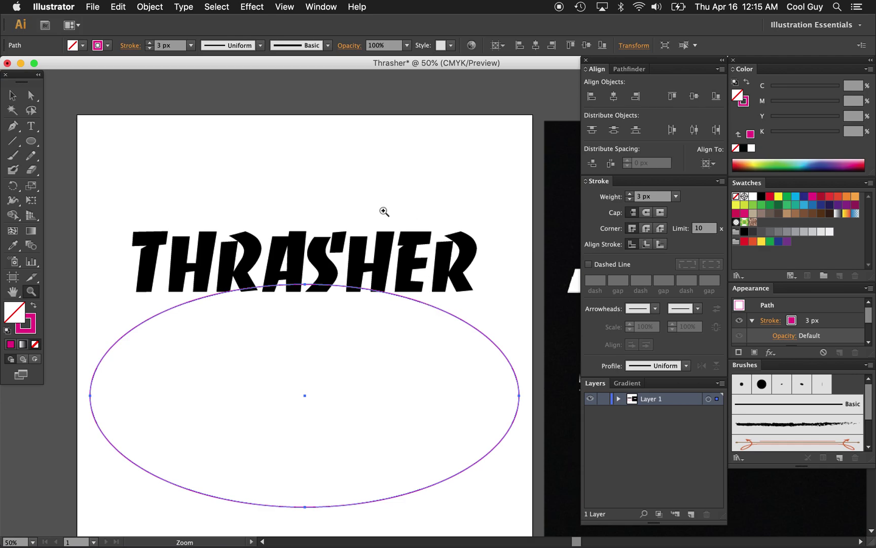
key("v")
left_click(382, 209)
scroll(382, 209, "left", 2)
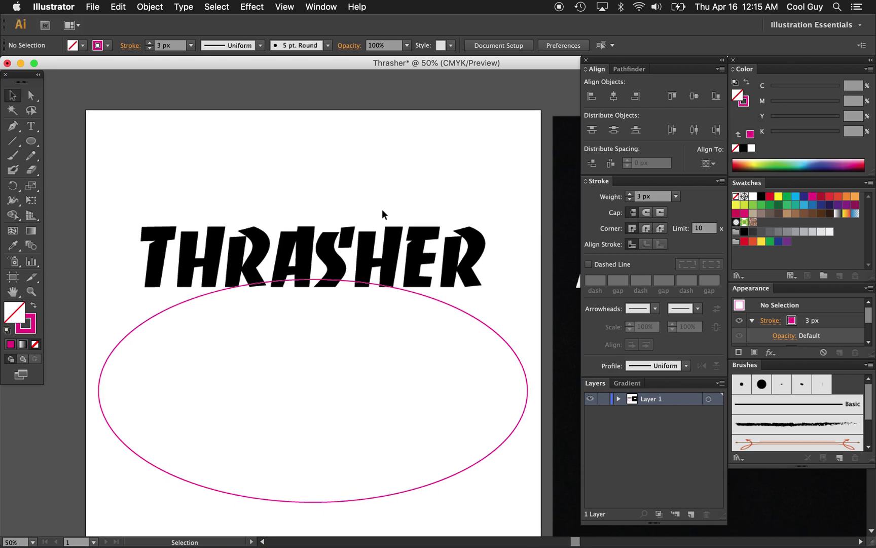
Step: Expand the THRASHER text into outlined letter shapes via Object > Expand
left_click(338, 264)
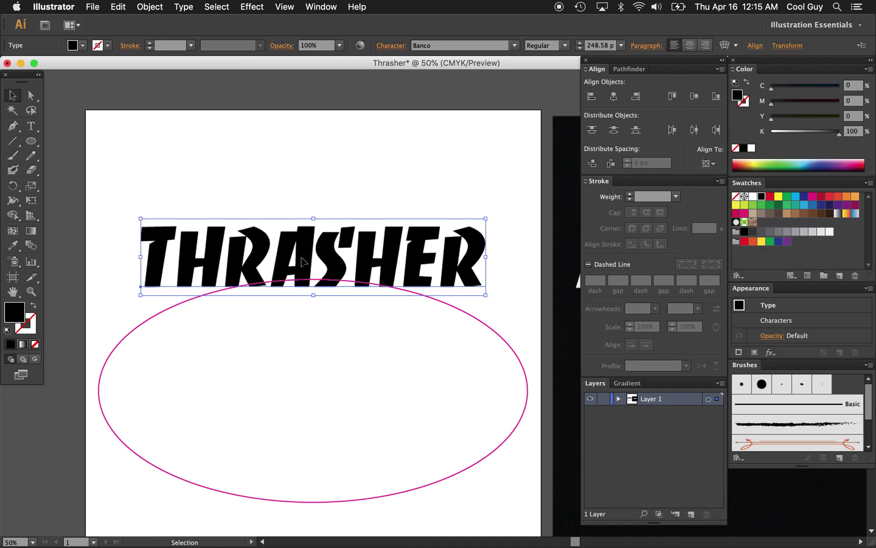
left_click(150, 7)
left_click(167, 134)
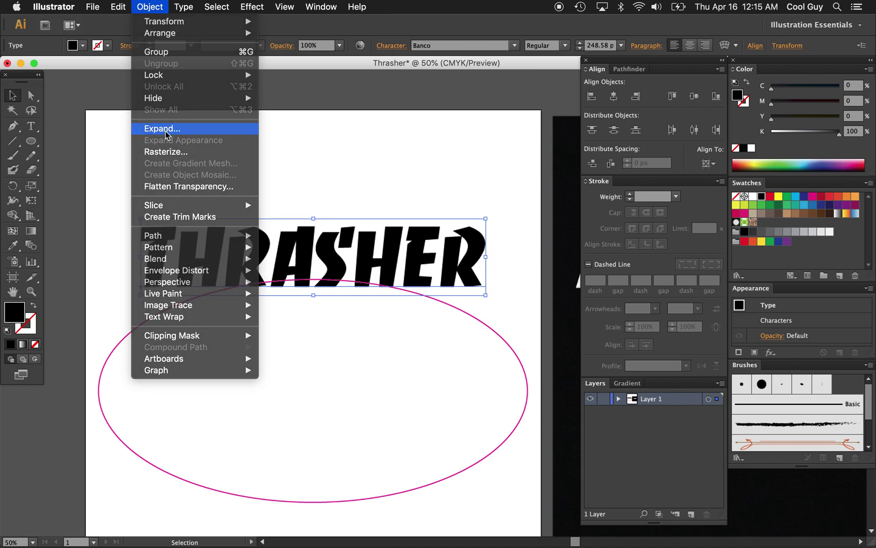
left_click(108, 201)
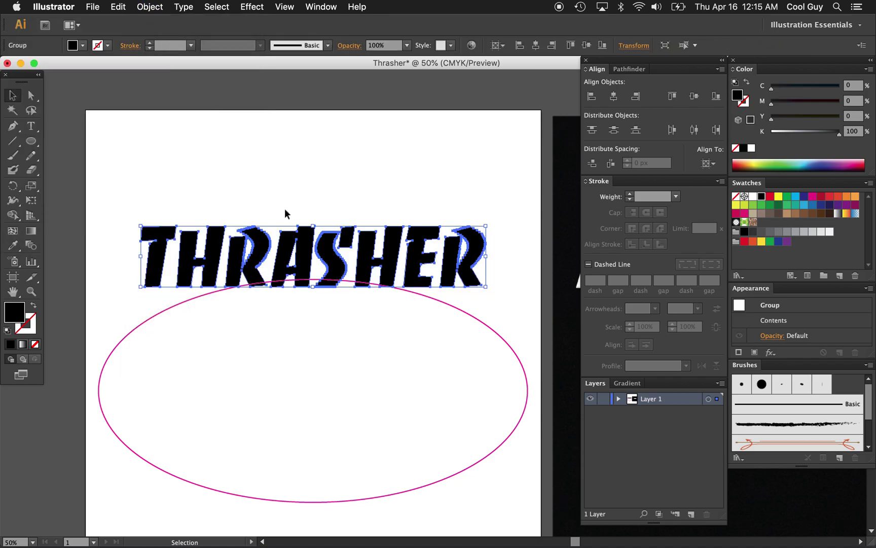
Step: Combine the outlined THRASHER letters into a single compound path with Cmd+8
key("z")
left_click(372, 289)
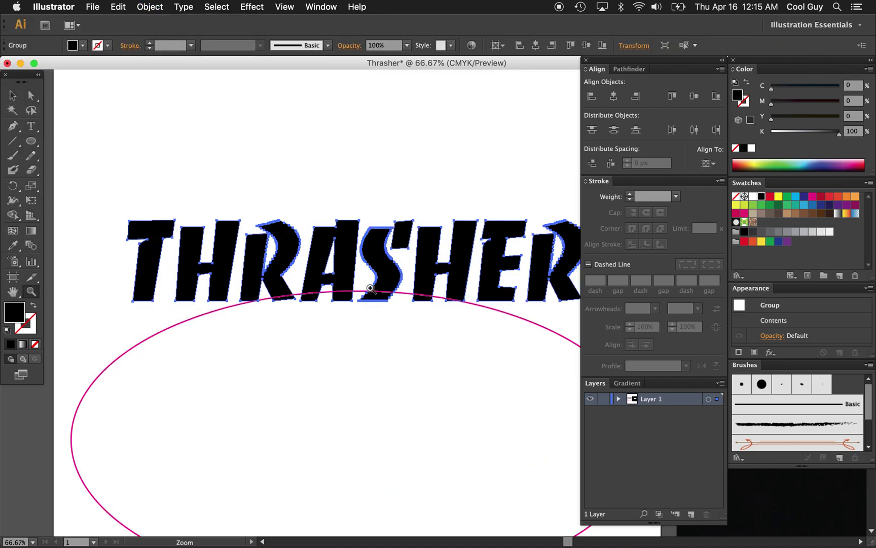
left_click(413, 283)
scroll(413, 283, "right", 2)
scroll(412, 284, "down", 1)
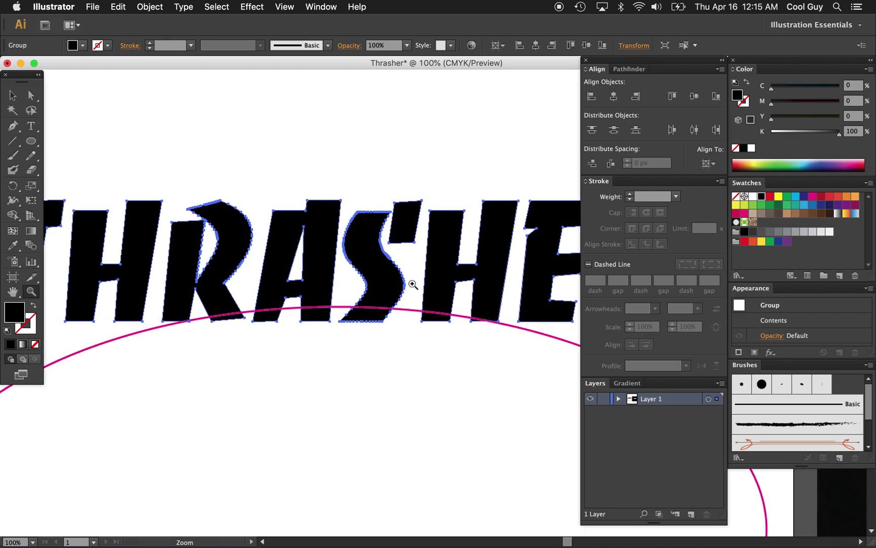
key("v")
key("shift+Up")
key("shift+Up")
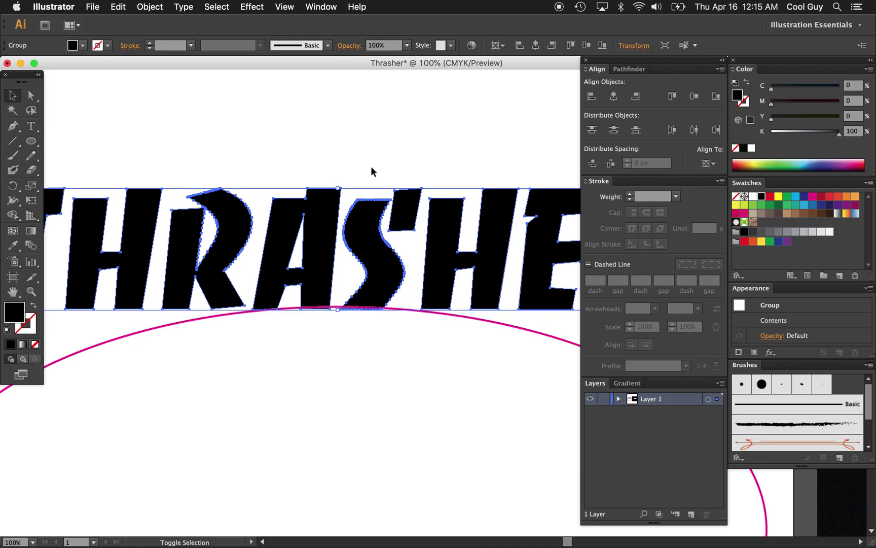
key("shift+Down")
key("shift+Down")
key("a")
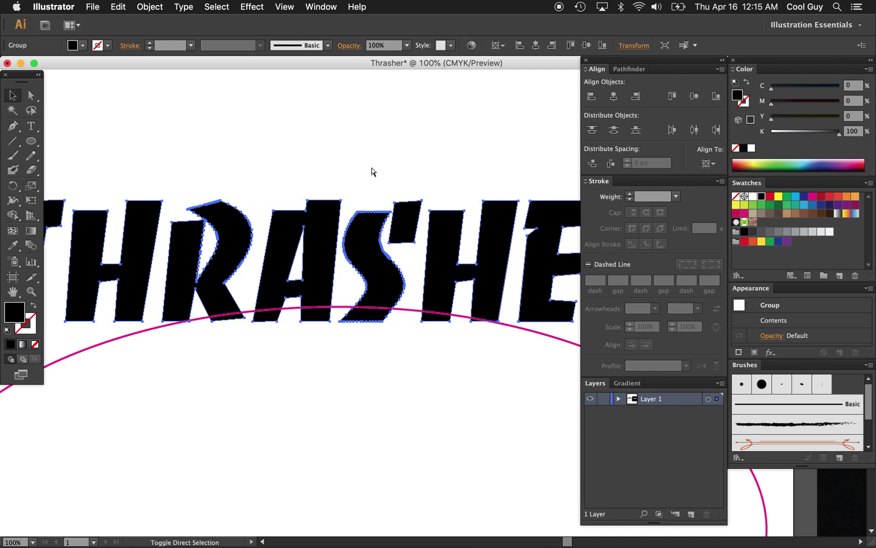
key("super+8")
Step: Move the H and S letters individually, then return them to their original spots
left_click(372, 167)
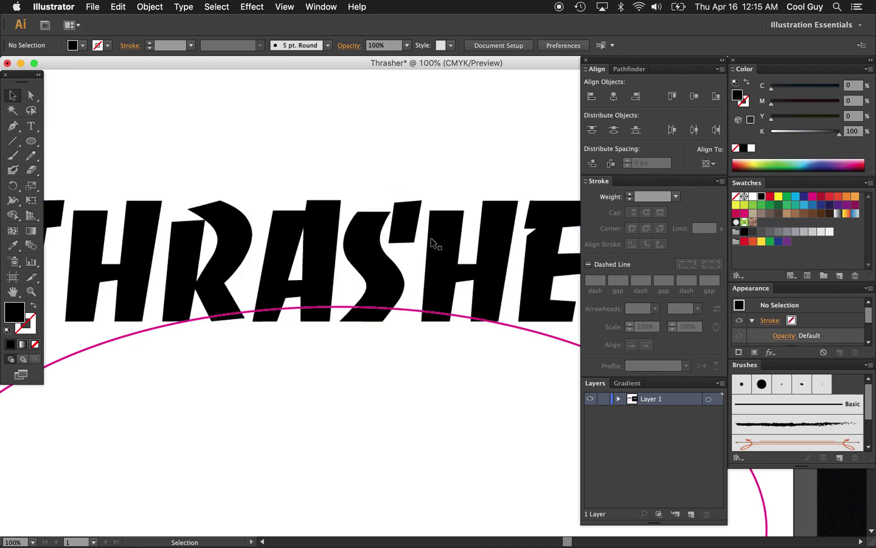
left_click_drag(431, 244, 406, 245)
left_click(312, 245)
left_click(421, 153)
Step: Zoom out to the full artboard, then zoom in close on the THRASH lettering
key("z")
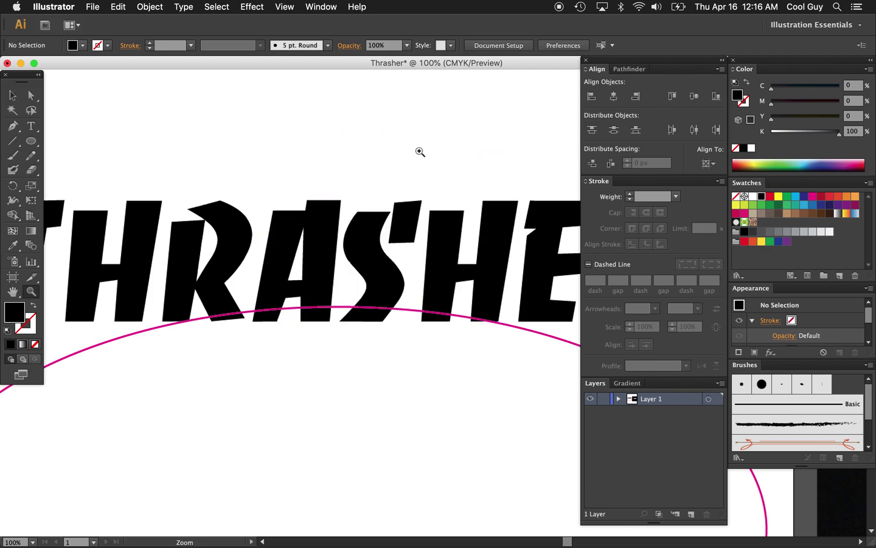
key("super+minus")
key("super+minus")
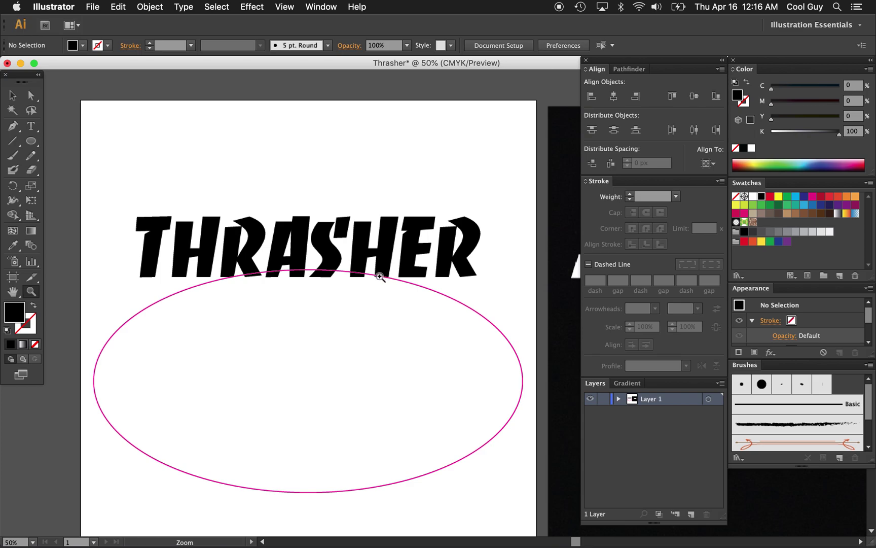
scroll(363, 277, "down", 1)
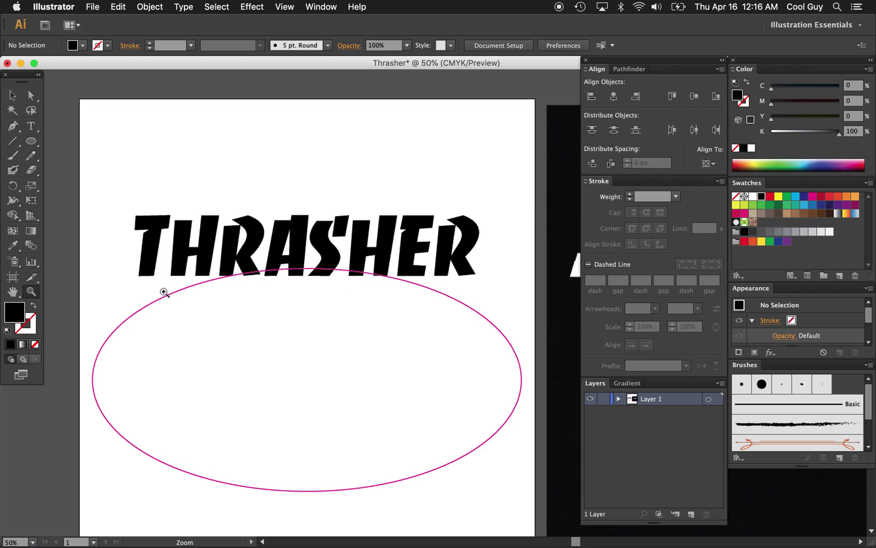
left_click(329, 283)
left_click(411, 298)
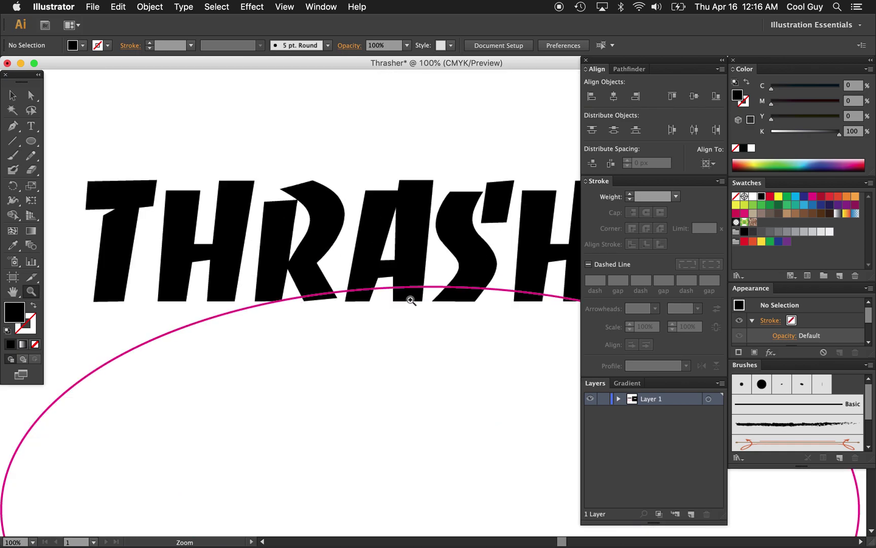
Step: Select the AS letter pair and zoom in close on it
key("v")
left_click(367, 253)
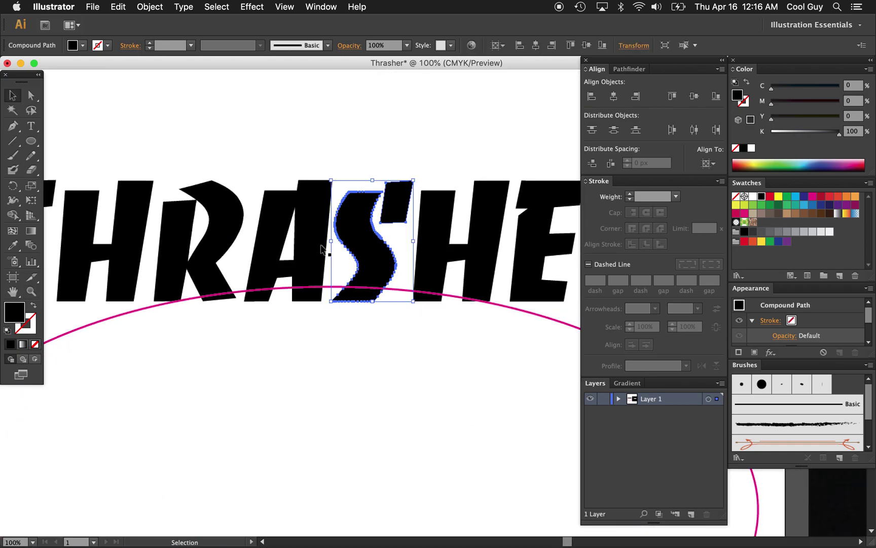
key("z")
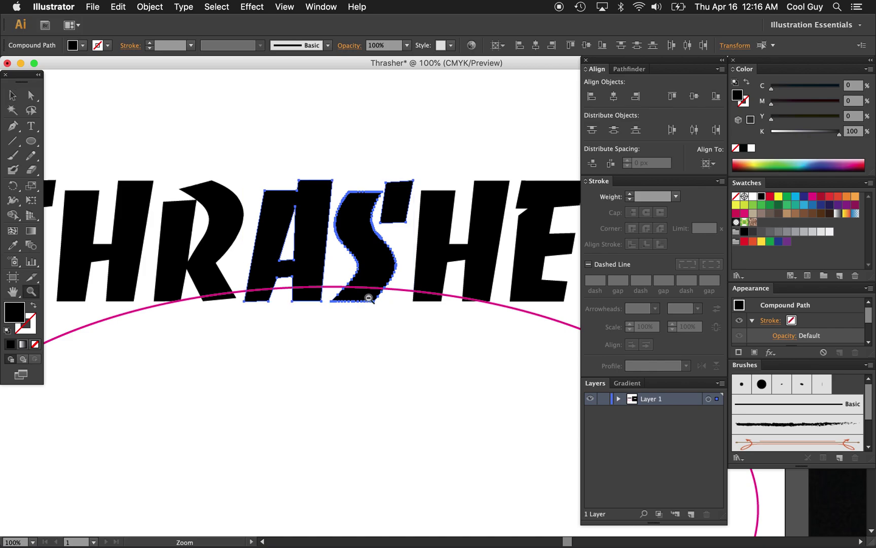
left_click(368, 299, "alt")
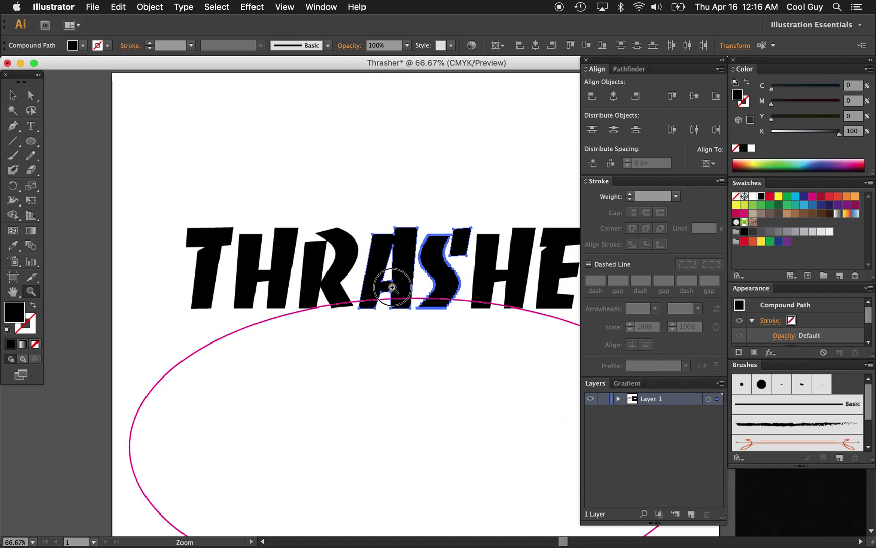
left_click(392, 287)
left_click(463, 307)
key("v")
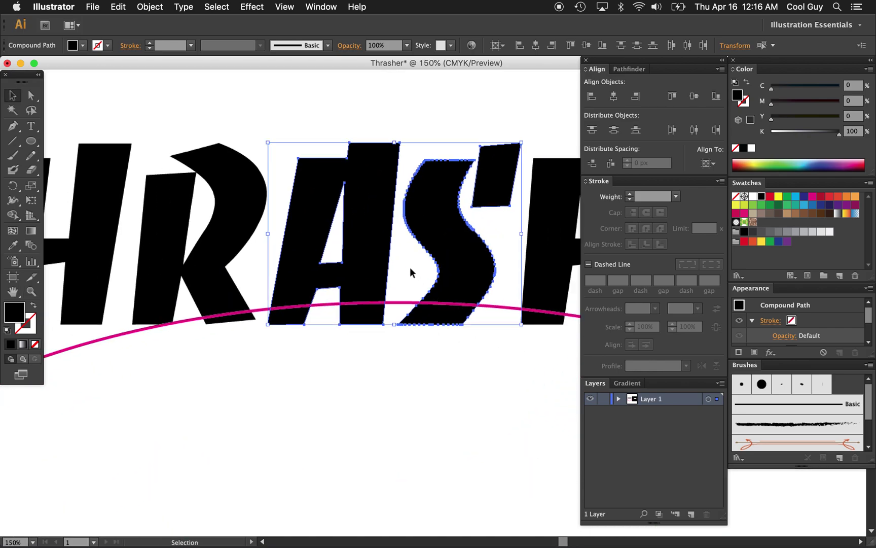
left_click(408, 261, "alt+super")
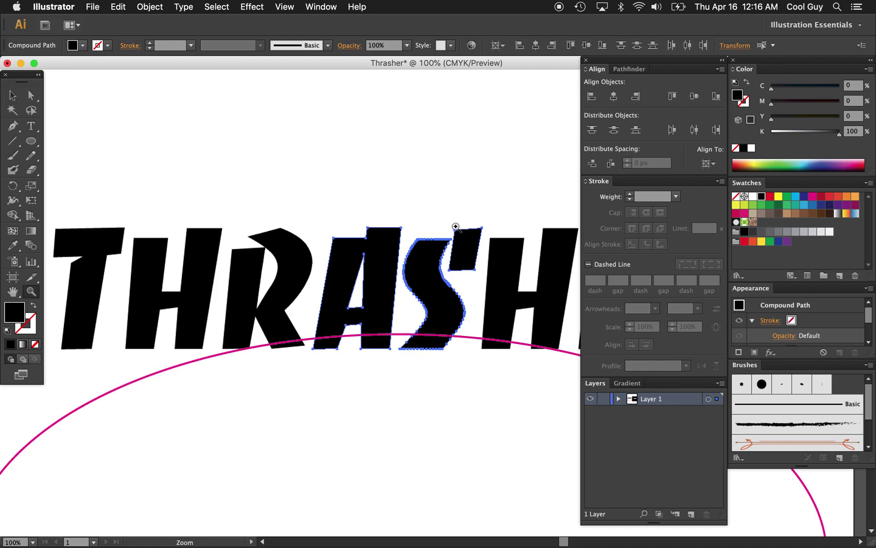
Step: Raise the AS pair's bottom edge onto the magenta arc, then zoom in to check the fit
key("v")
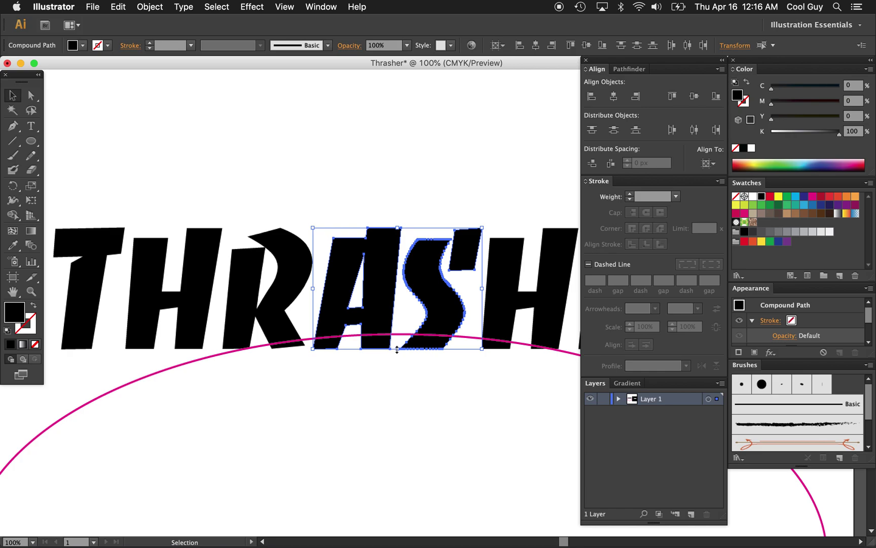
key("shift")
left_click_drag(397, 349, 397, 333)
left_click(428, 210)
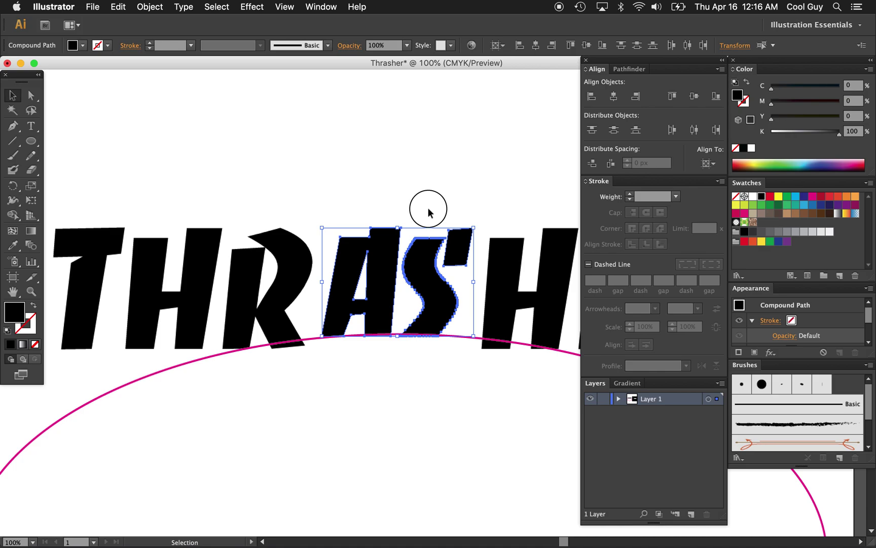
key("z")
left_click(432, 340)
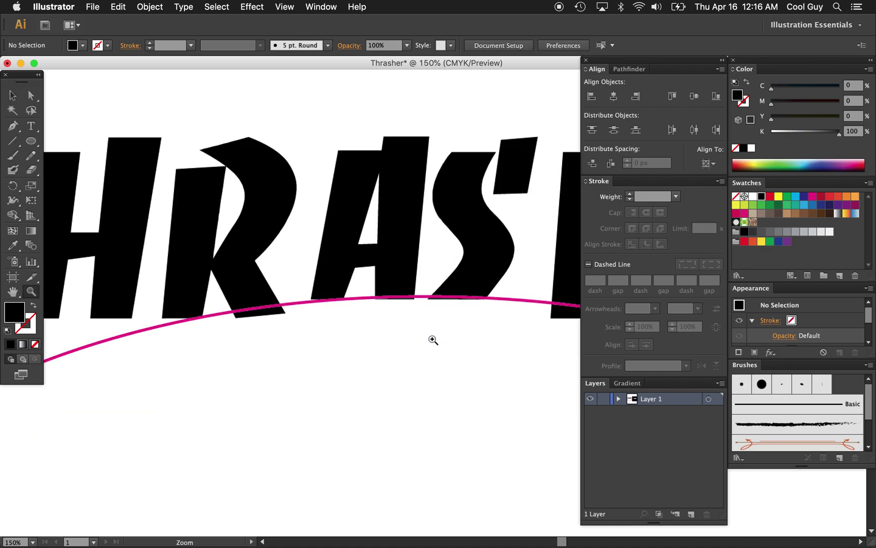
left_click(434, 292)
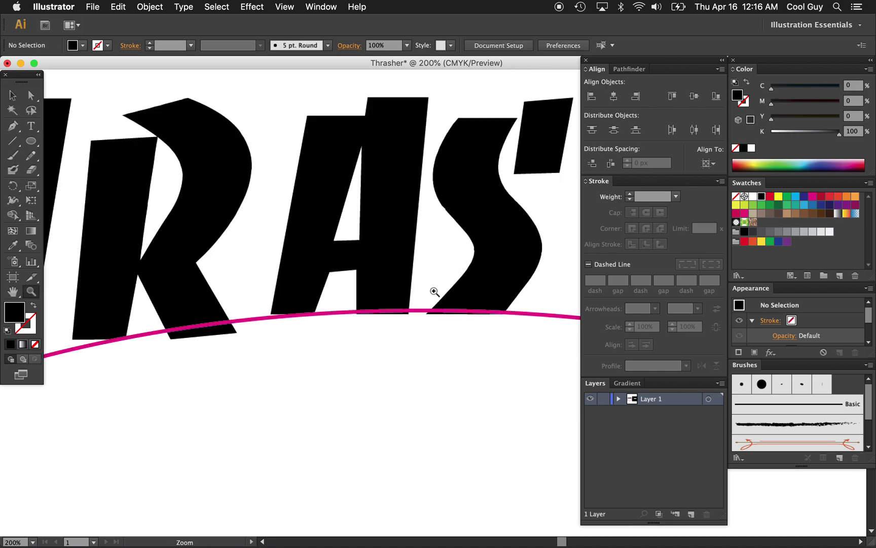
left_click(443, 322, "alt")
left_click(442, 322, "alt")
left_click(442, 322, "alt")
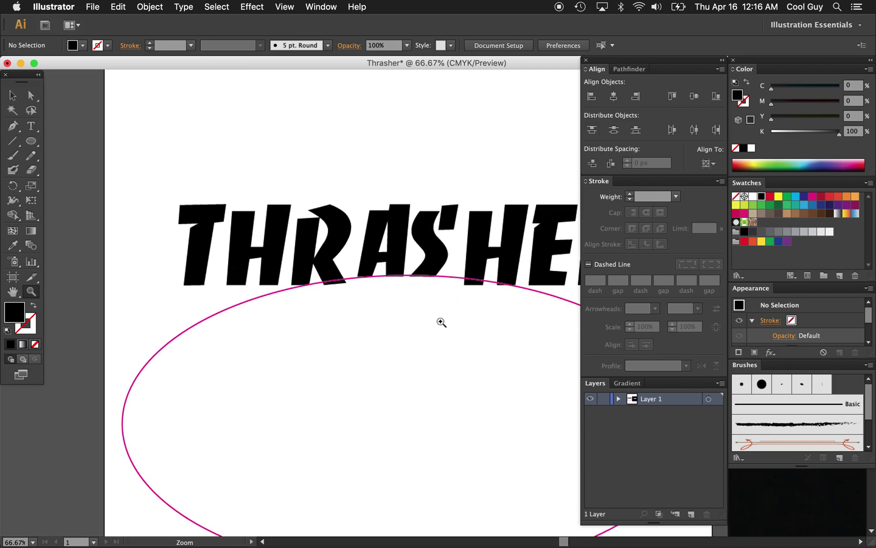
Step: Nudge the H after the S to the left, fine-tuning it by a pixel
key("v")
left_click(463, 260)
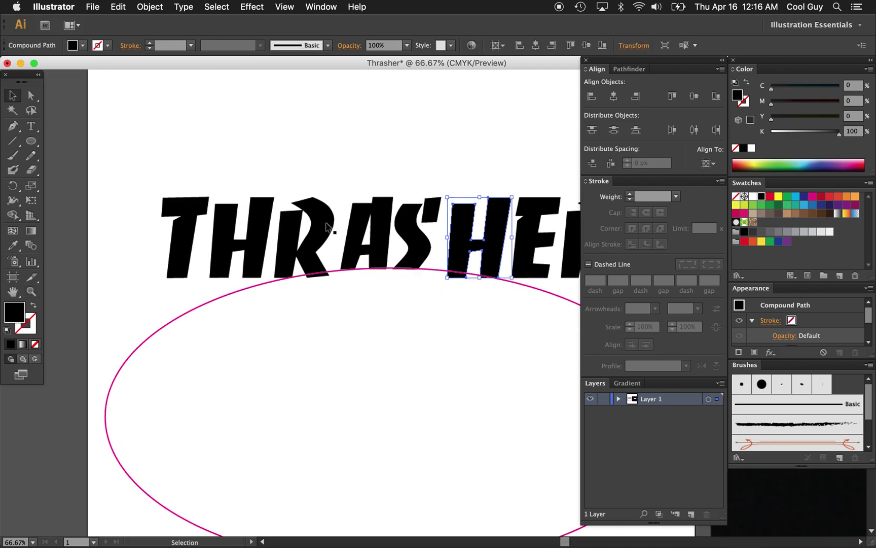
left_click(320, 225)
left_click(462, 229)
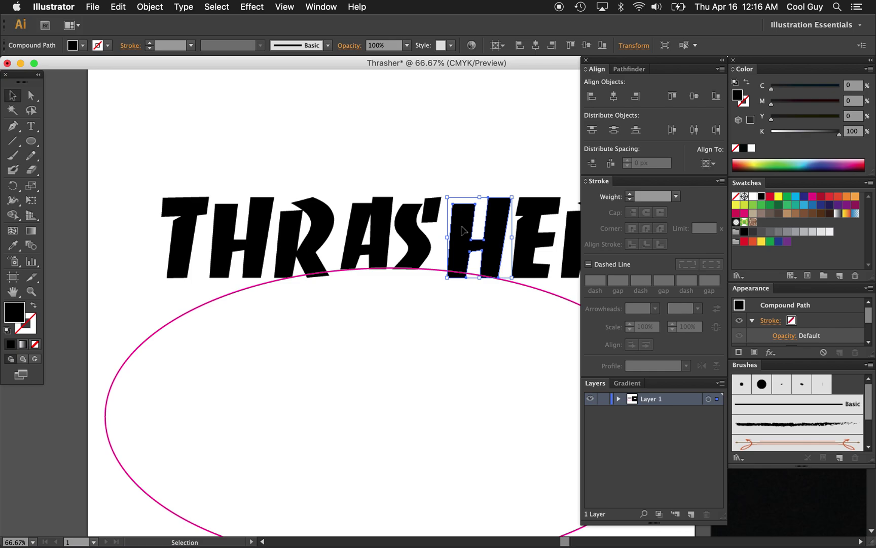
key("shift+Left")
key("shift+Left")
key("Left")
key("Left")
key("Left")
key("Left")
key("Left")
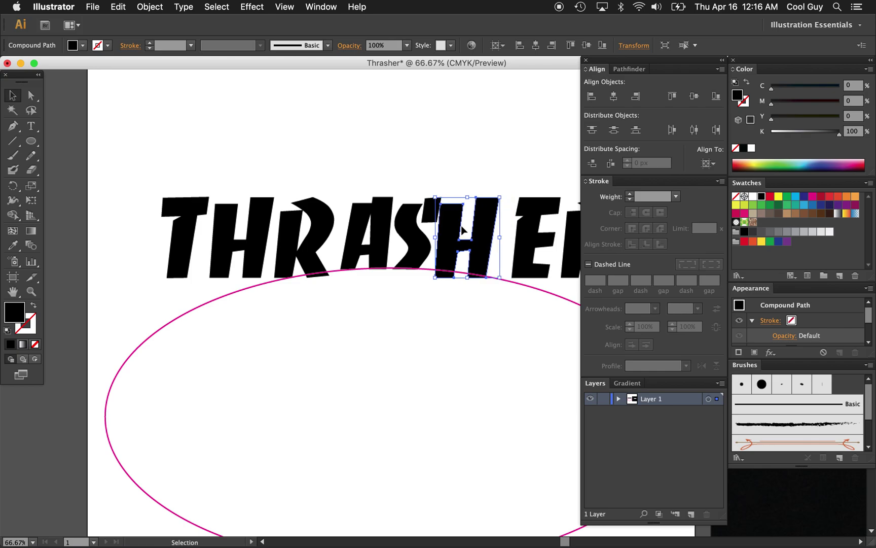
key("Right")
key("Left")
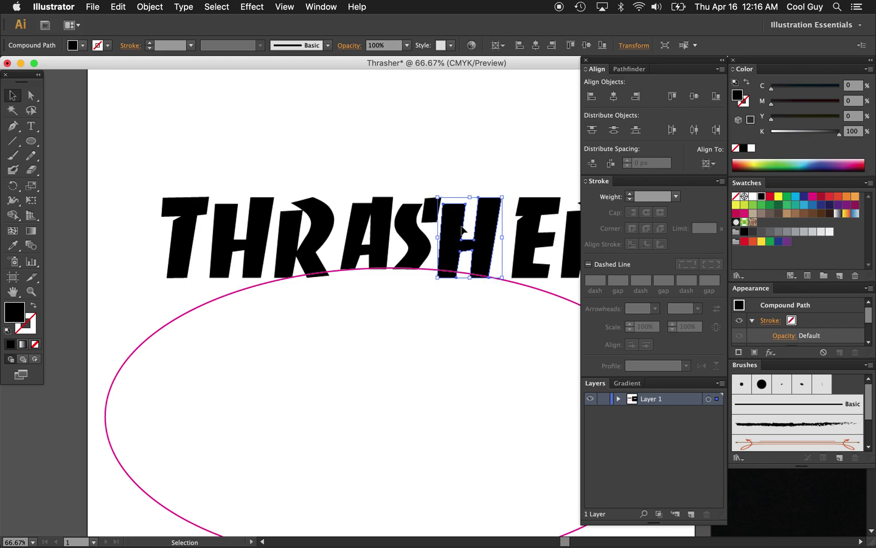
key("Right")
Step: Nudge the R to the right and zoom to check the whole THRASHER word
left_click(329, 205)
key("shift+Right")
key("shift+Right")
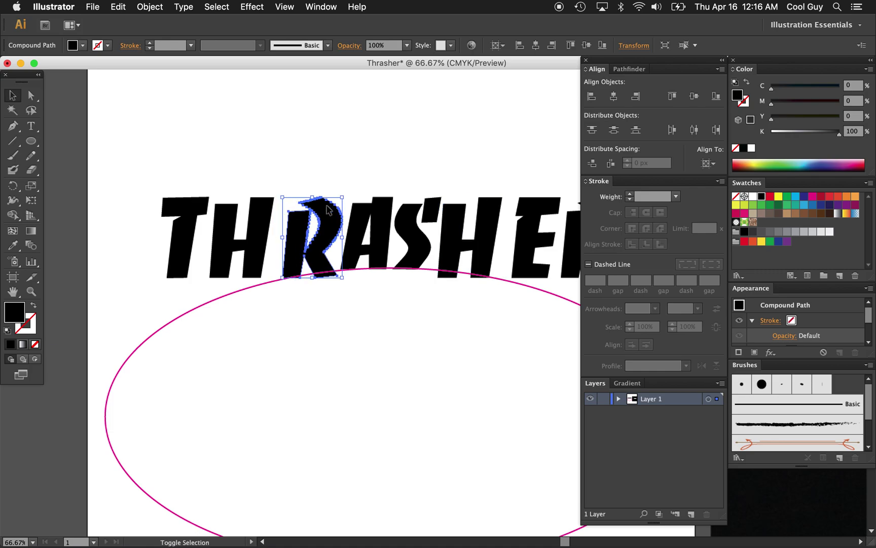
key("Right")
key("Right")
key("Right")
key("Right")
key("Right")
key("Right")
key("Right")
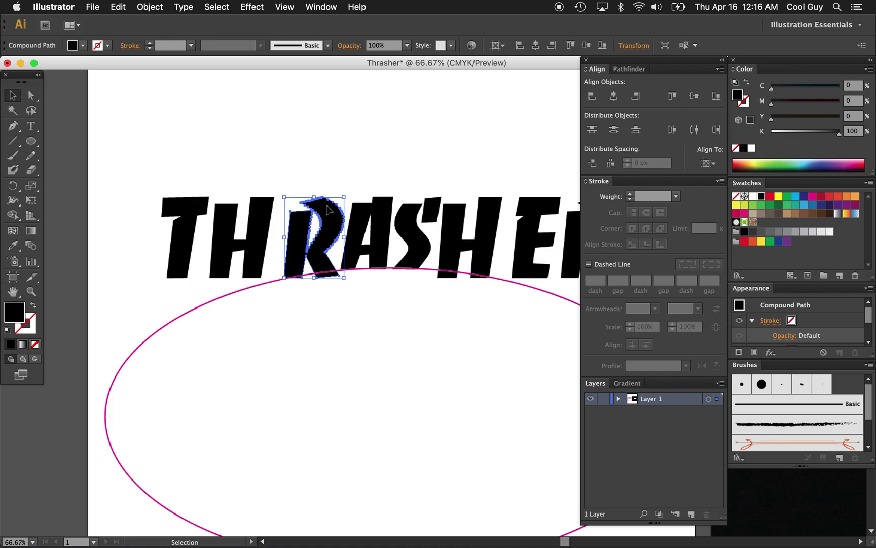
left_click(398, 172)
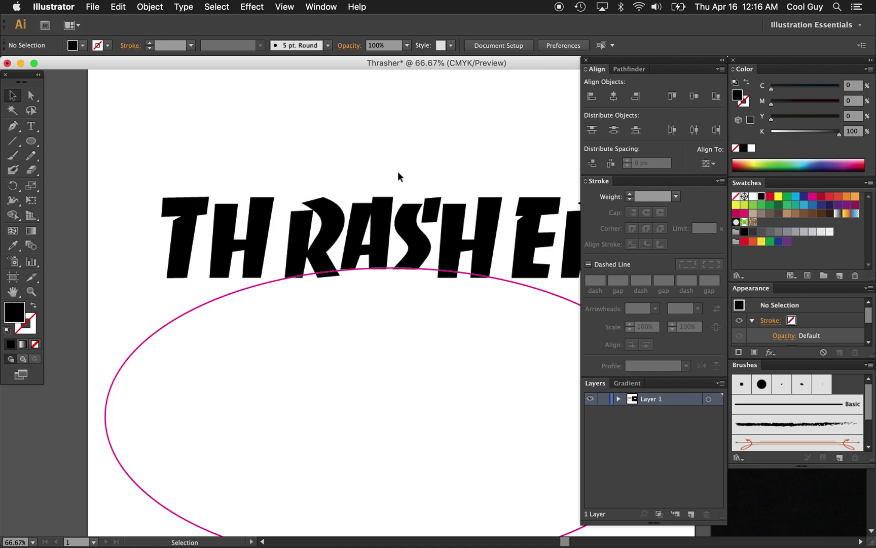
key("z")
left_click(417, 232, "alt")
scroll(417, 231, "down", 3)
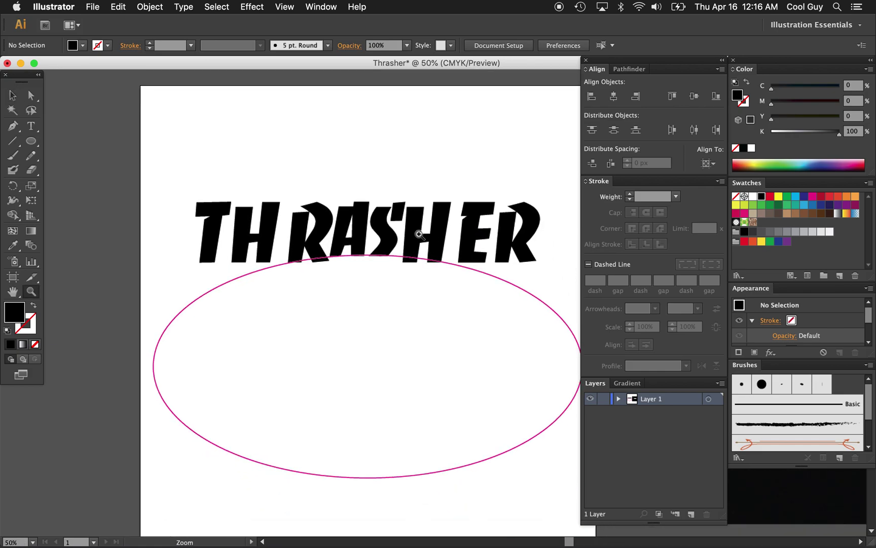
left_click(417, 232)
scroll(417, 274, "down", 3)
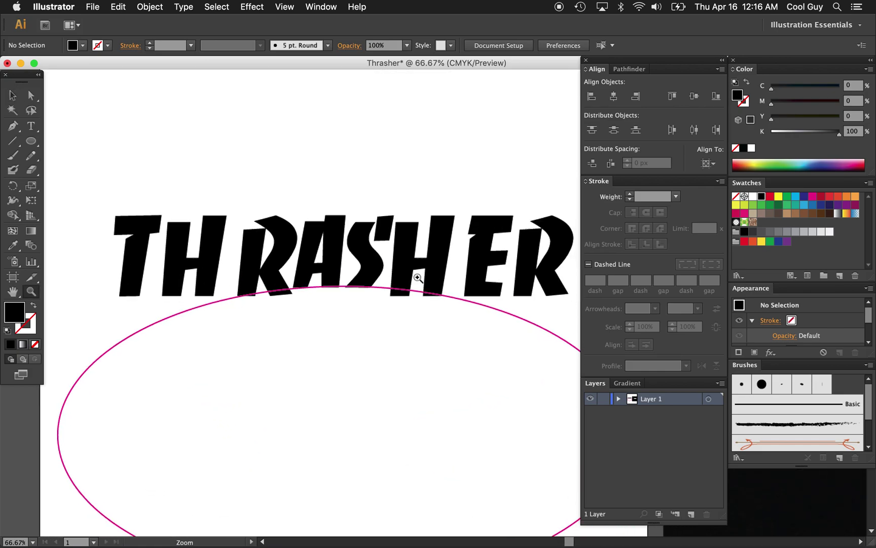
key("v")
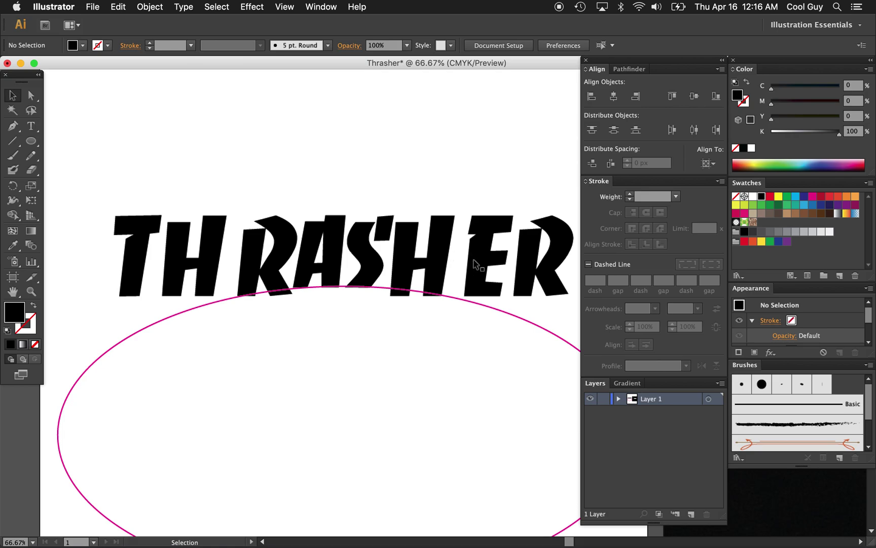
right_click(475, 263)
Step: Stretch the E and the H after the T taller so they extend past the arc
left_click(482, 233)
left_click(481, 245)
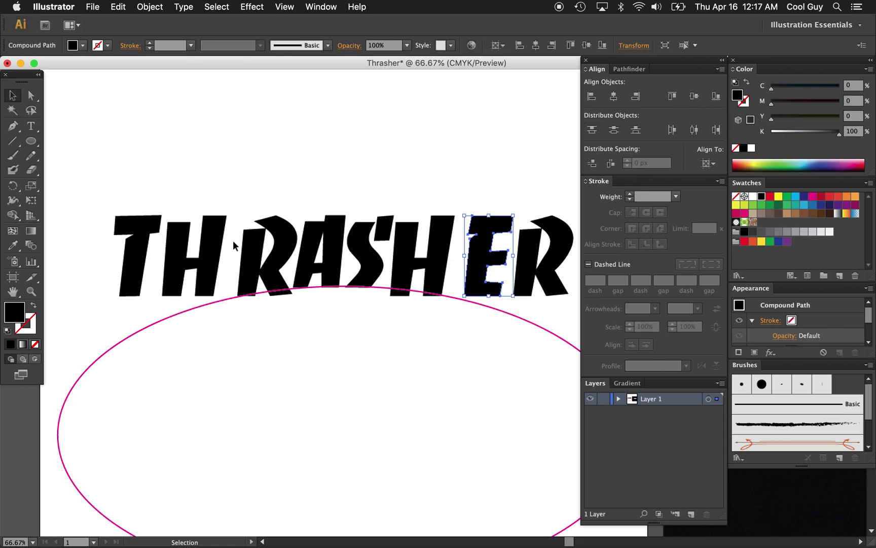
left_click(212, 249, "shift")
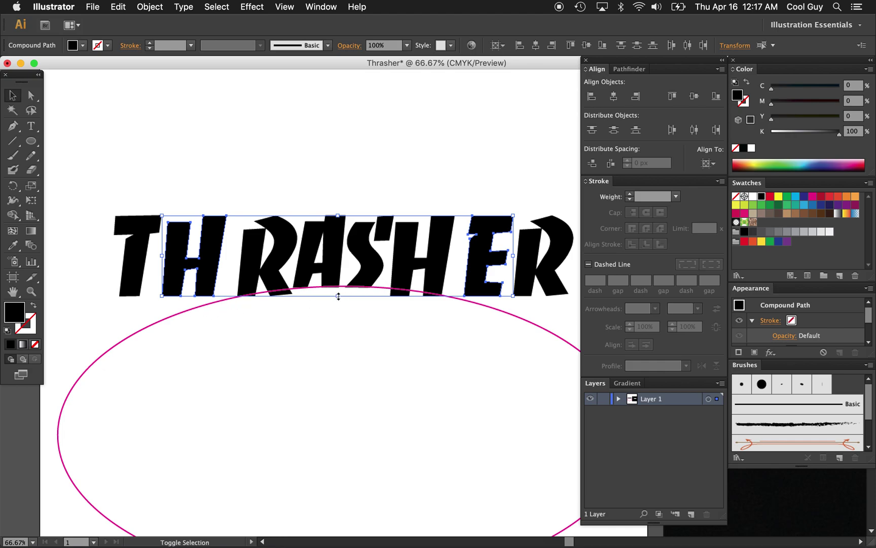
left_click_drag(338, 296, 337, 307)
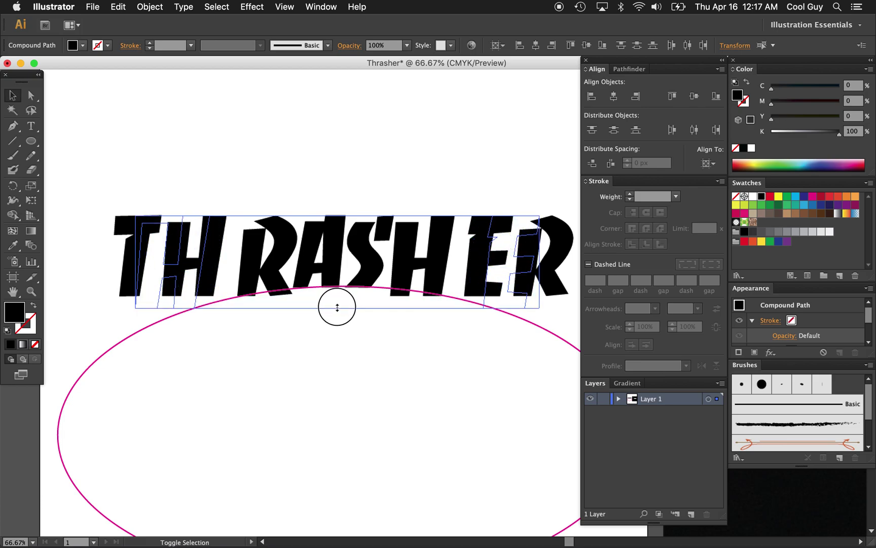
left_click_drag(337, 307, 338, 307)
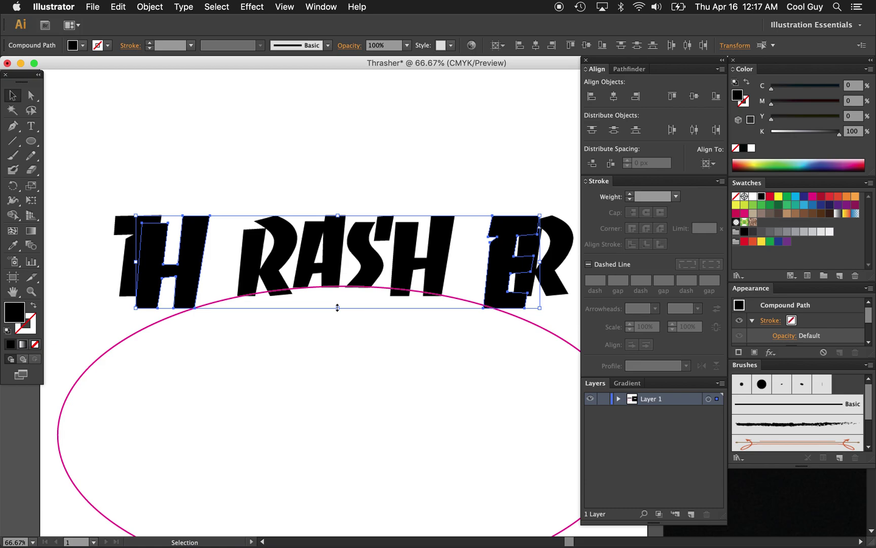
left_click(460, 180)
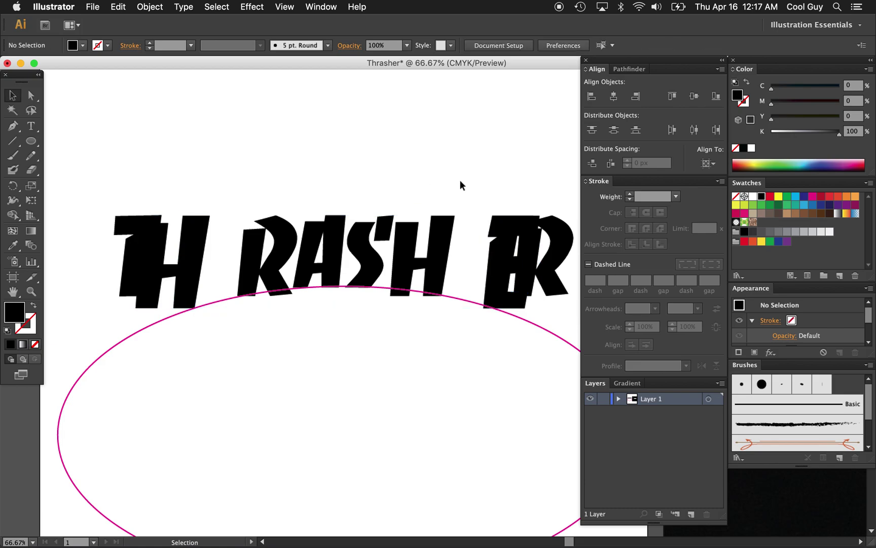
Step: Close the gaps by nudging the E left toward the H and testing the H's spacing
left_click(501, 274)
key("shift+Left")
key("shift+Left")
key("shift+Left")
key("shift+Left")
key("shift+Left")
key("shift+Left")
key("shift+Left")
key("shift+Left")
key("shift+Left")
key("shift+Left")
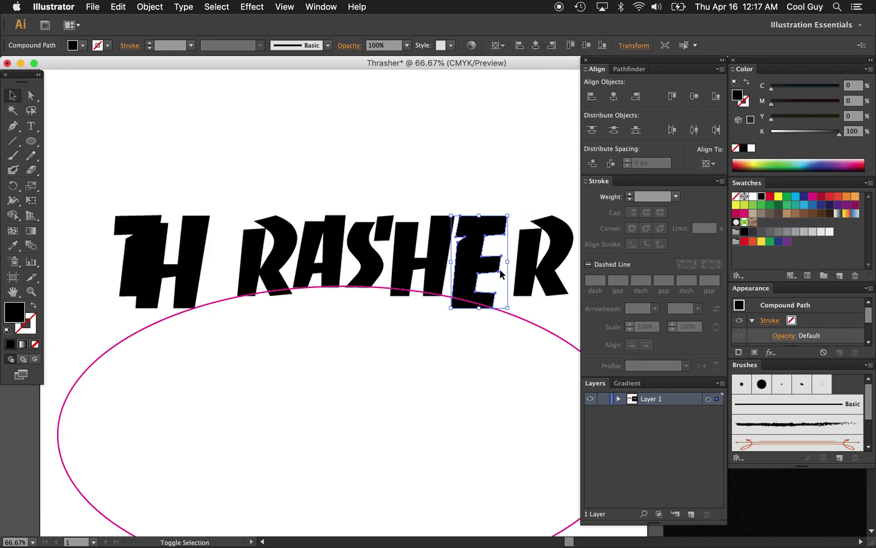
left_click(199, 247)
key("shift+Right")
key("shift+Right")
key("shift+Right")
key("shift+Right")
key("shift+Right")
key("shift+Right")
key("shift+Right")
key("shift+Right")
key("shift+Right")
key("shift+Right")
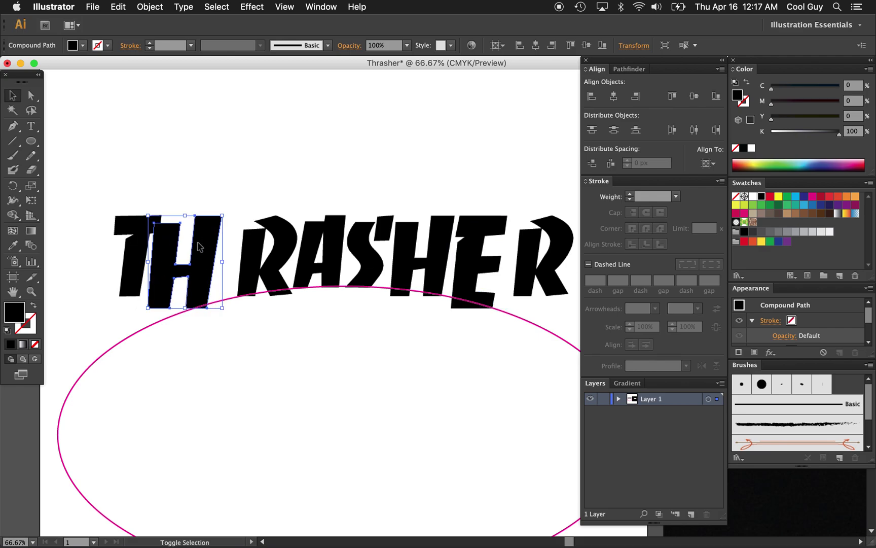
key("shift+Right")
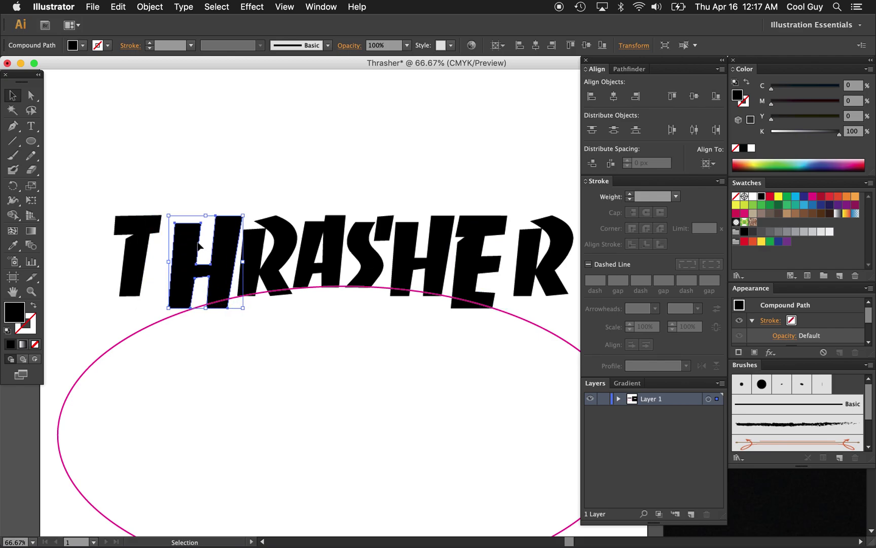
key("shift+Left")
left_click(387, 179)
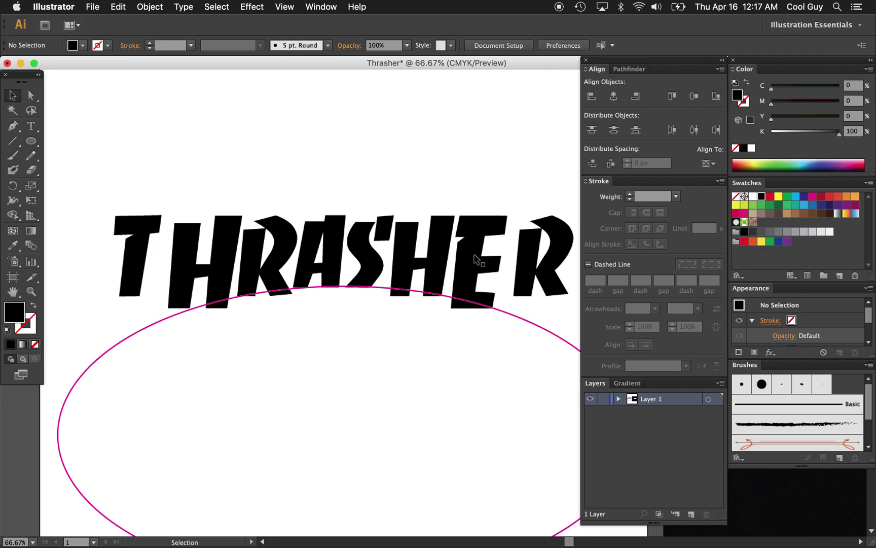
left_click(476, 257)
key("shift+Left")
key("shift+Left")
left_click(452, 200)
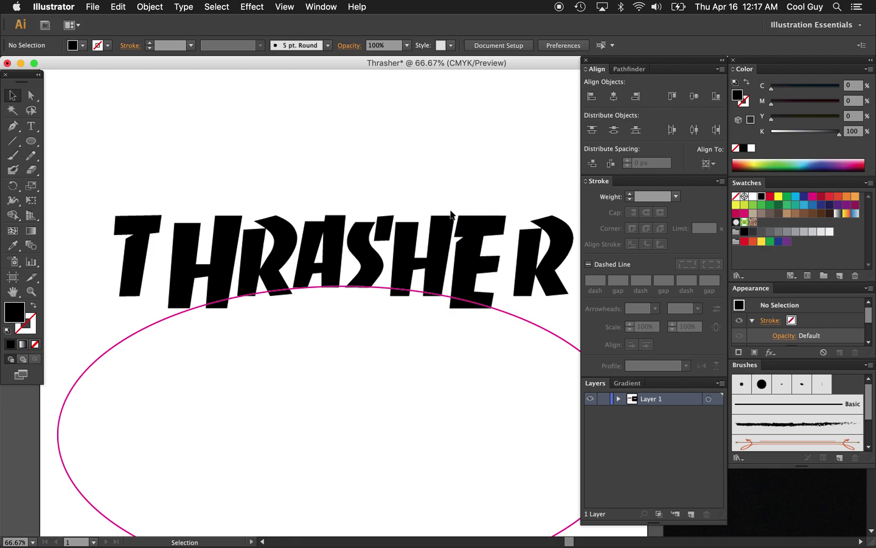
key("z")
left_click(445, 283, "alt")
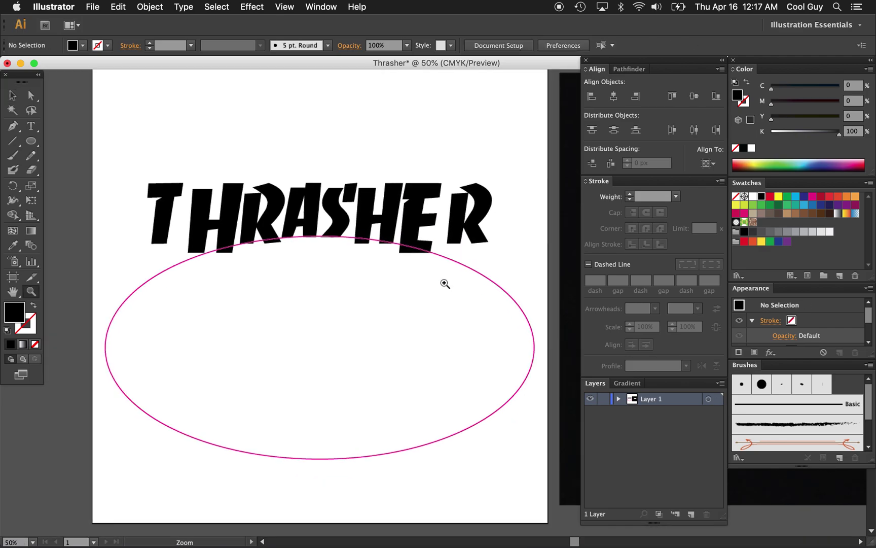
Step: Scale the T and R up together using the bounding box handle
key("v")
left_click(453, 229)
left_click(167, 213, "shift")
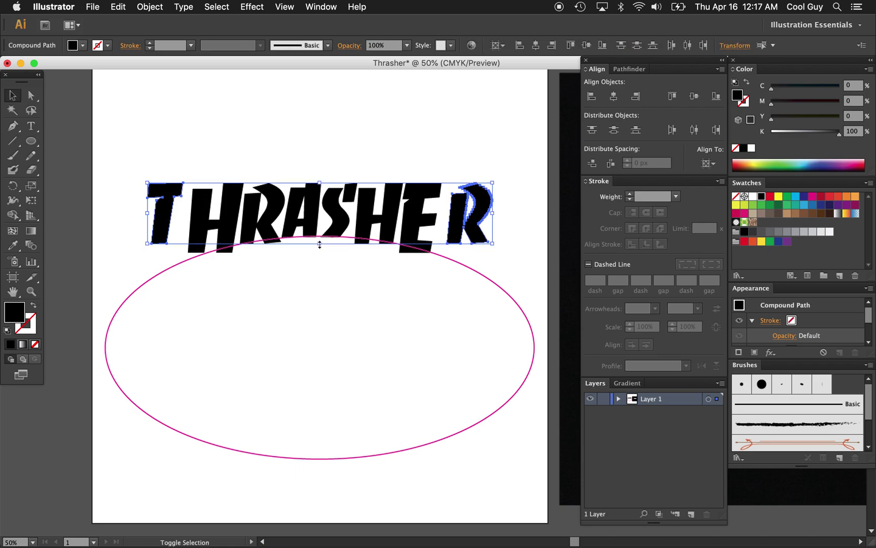
left_click_drag(320, 245, 319, 269)
left_click(336, 163)
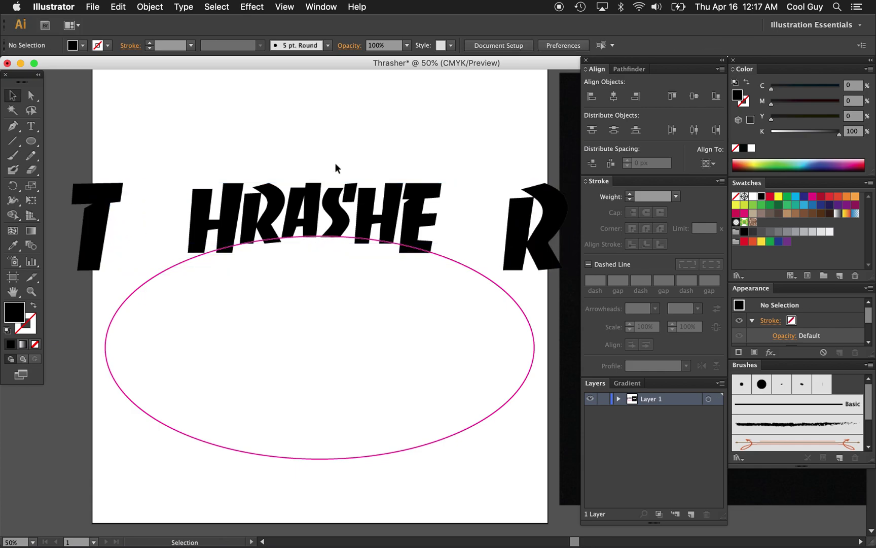
Step: Move the R left against the E and the T right against the H
left_click(513, 239)
key("shift+Left")
key("shift+Left")
key("shift+Left")
key("shift+Left")
key("shift+Left")
key("shift+Left")
key("shift+Left")
key("shift+Left")
key("shift+Left")
key("shift+Left")
key("shift+Left")
key("shift+Left")
key("shift+Left")
key("shift+Left")
key("shift+Left")
key("shift+Left")
key("shift+Left")
key("shift+Left")
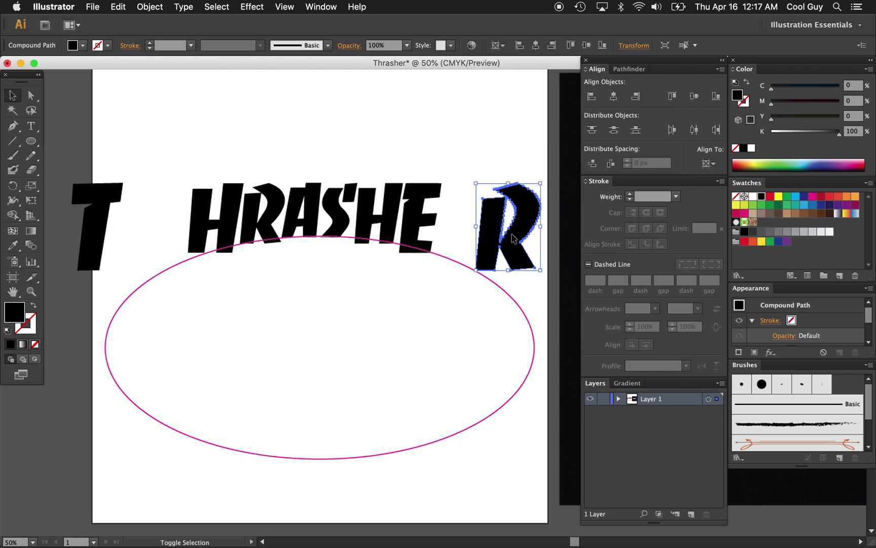
key("shift+Left")
key("shift+Left")
key("shift+Left")
key("shift+Left")
key("shift+Left")
key("shift+Left")
key("shift+Left")
key("shift+Left")
key("shift+Left")
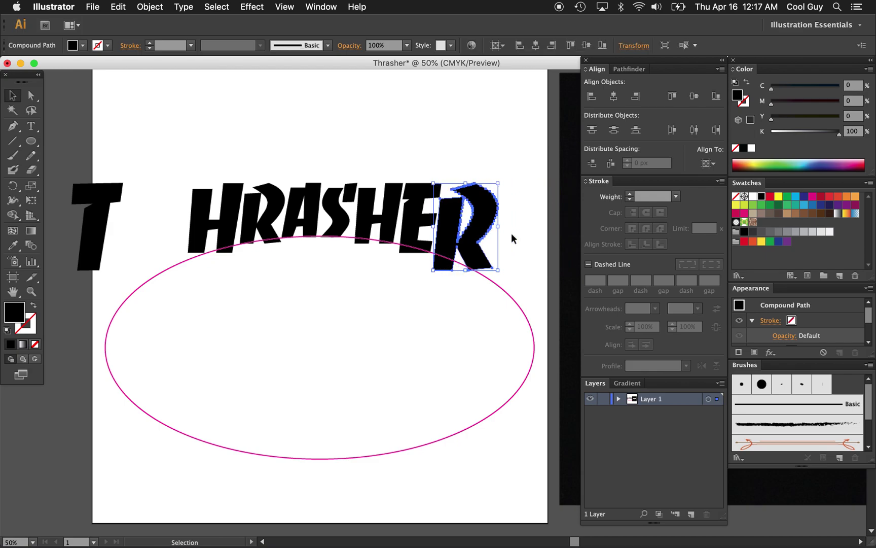
key("Right")
key("Right")
key("Right")
key("Right")
key("Right")
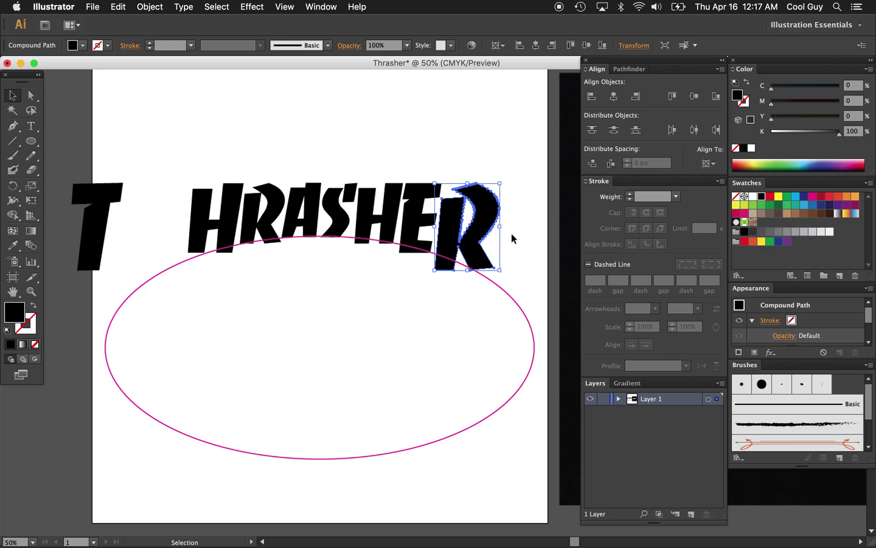
left_click(97, 229)
key("shift+Right")
key("shift+Right")
key("shift+Right")
key("shift+Right")
key("shift+Right")
key("shift+Right")
key("shift+Right")
key("shift+Right")
key("shift+Right")
key("shift+Right")
key("shift+Right")
key("shift+Right")
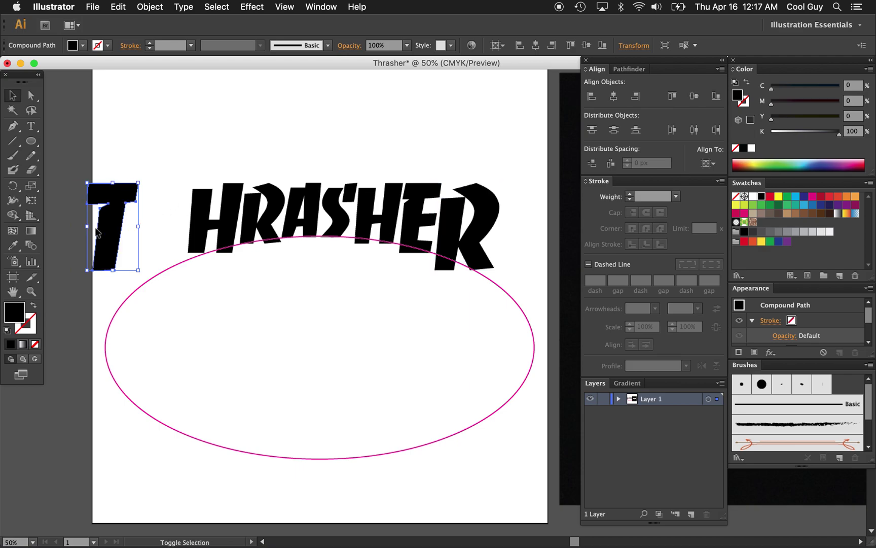
key("shift+Right")
key("shift+Right")
key("shift+Right")
key("shift+Right")
key("shift+Right")
key("shift+Right")
key("shift+Right")
key("shift+Right")
key("shift+Right")
key("shift+Right")
key("shift+Right")
key("shift+Right")
key("shift+Right")
key("shift+Right")
key("shift+Right")
key("shift+Right")
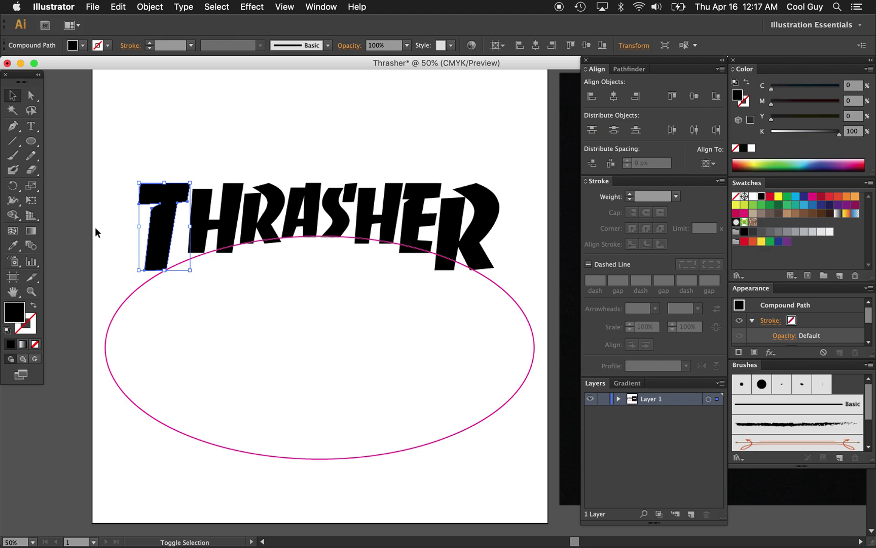
key("Left")
key("Left")
key("Left")
key("Left")
key("Left")
key("Left")
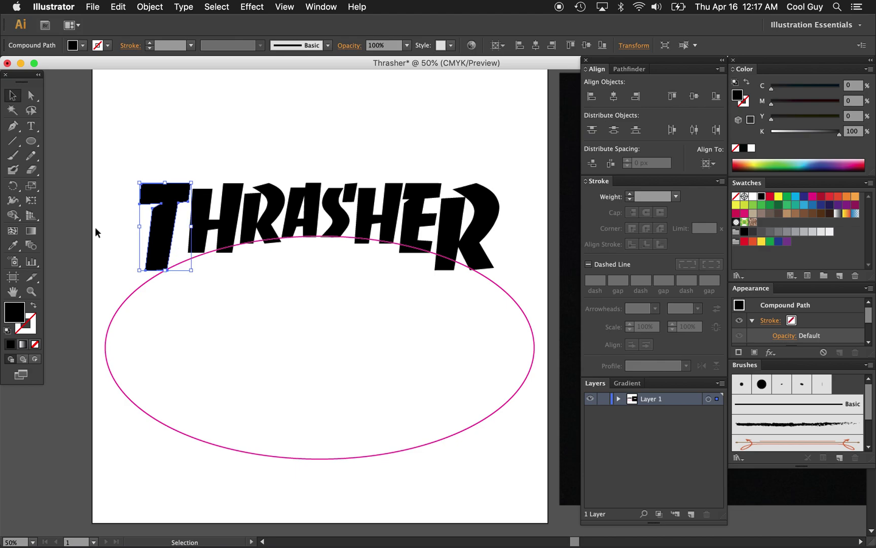
left_click(306, 136)
key("z")
left_click(386, 321, "alt")
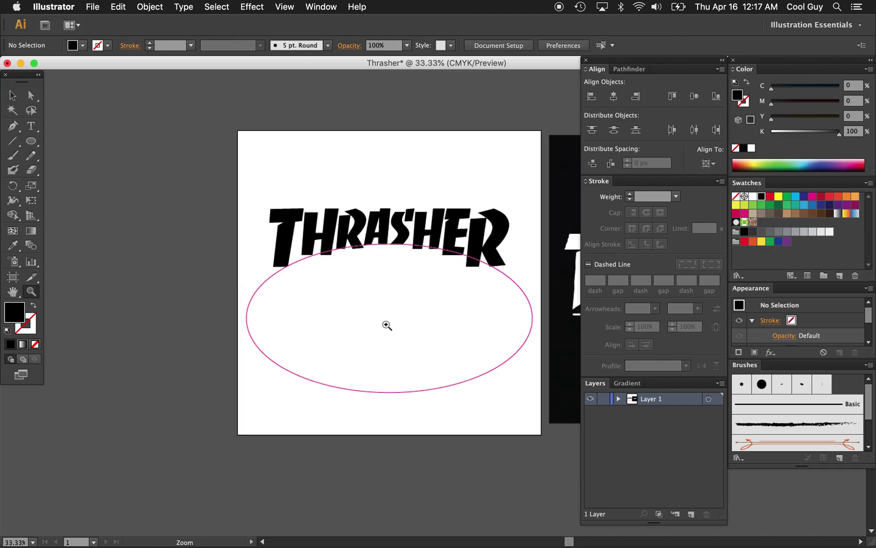
Step: Drag the T's bottom corner anchor points down onto the pink curve
left_click(396, 242)
left_click(349, 300)
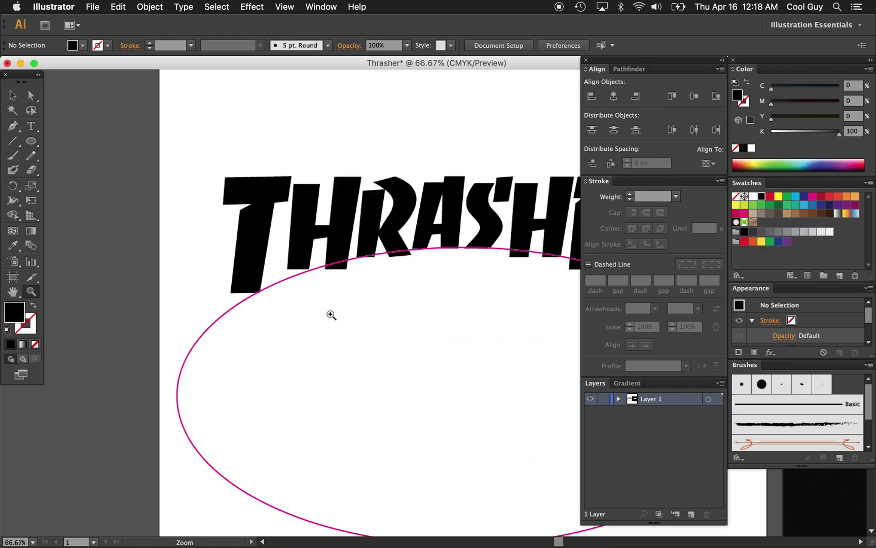
scroll(356, 305, "right", 5)
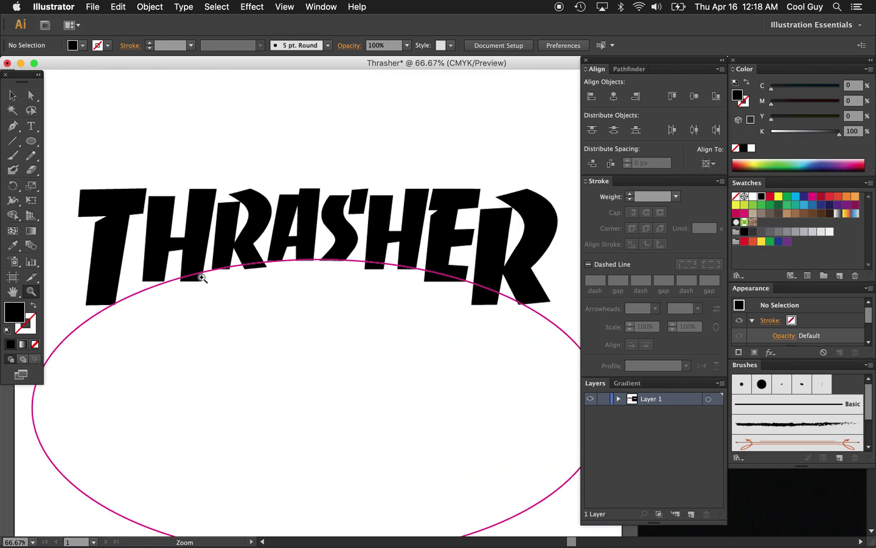
left_click(172, 301)
left_click(358, 325)
left_click(359, 325)
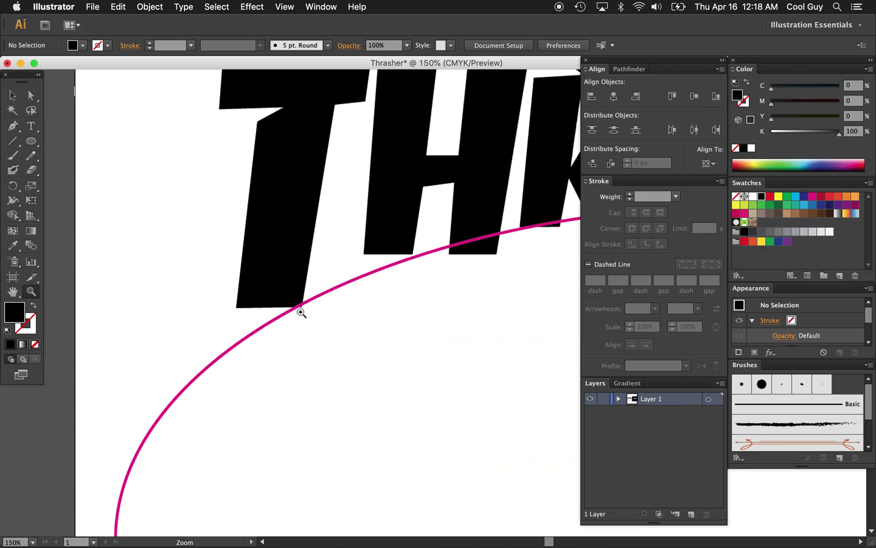
scroll(319, 319, "left", 3)
scroll(319, 319, "right", 3)
key("a")
left_click(325, 259)
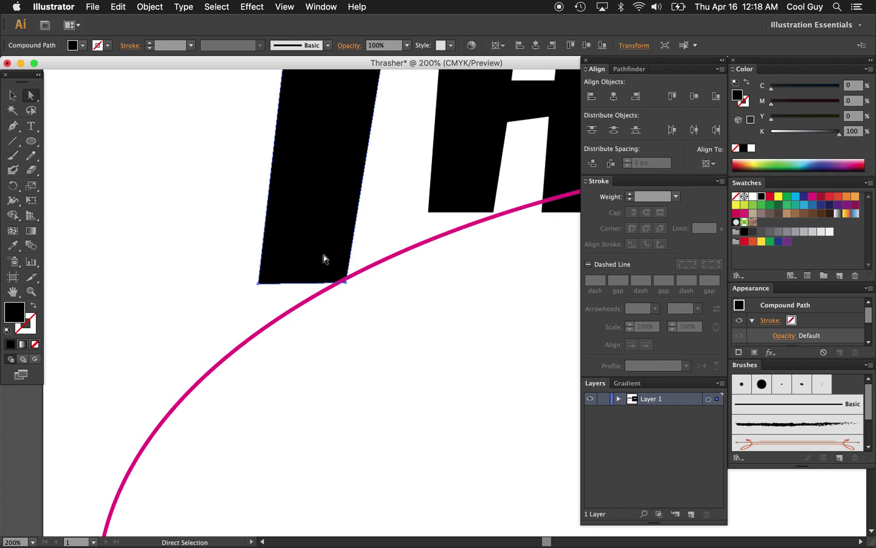
scroll(335, 264, "up", 3)
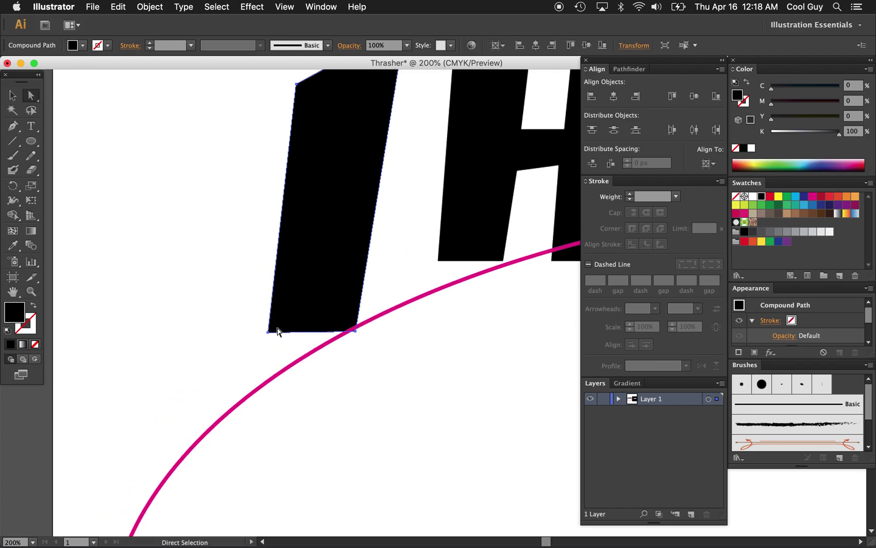
left_click_drag(267, 334, 260, 398)
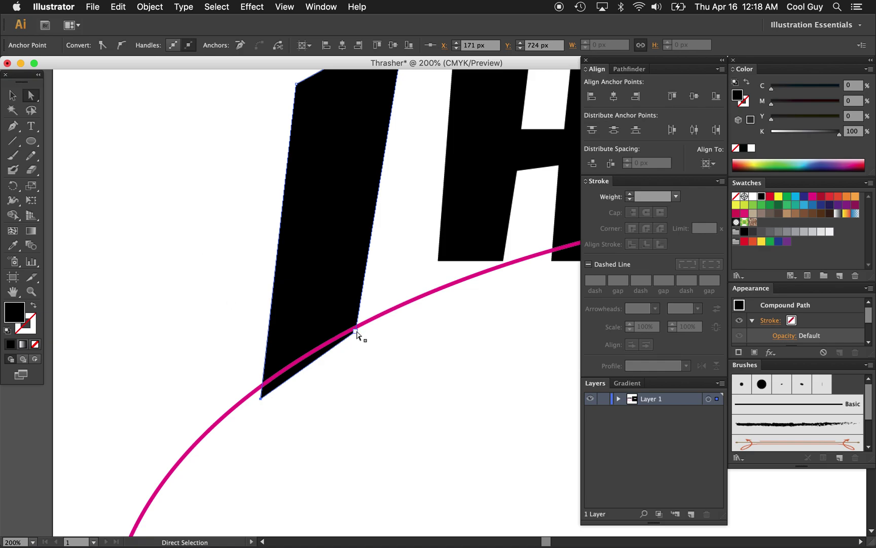
left_click(260, 399)
mouse_move(261, 400)
left_mouse_down()
mouse_move(260, 378)
mouse_move(274, 369)
mouse_move(259, 412)
left_mouse_up()
Step: Pull the H's bottom corner anchor points down onto the pink curve
left_click(466, 254)
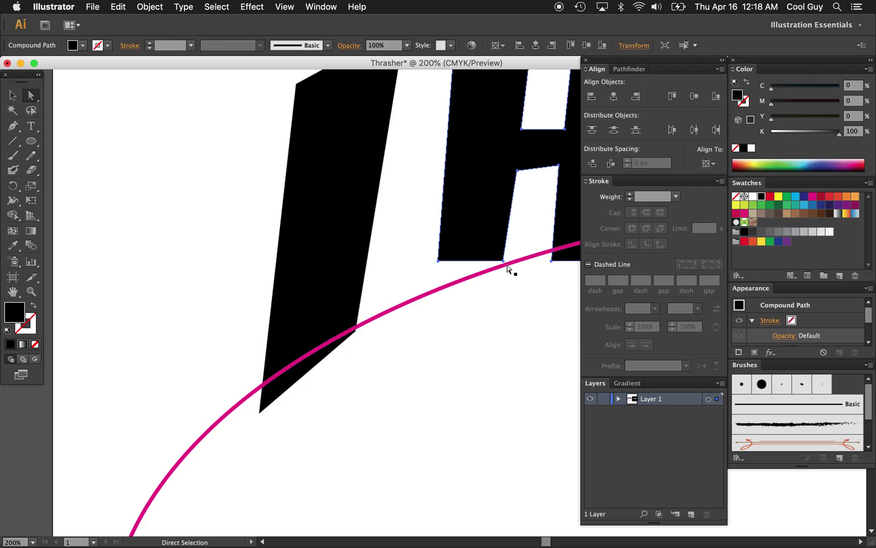
left_click_drag(505, 263, 501, 277)
left_click_drag(438, 263, 435, 294)
scroll(435, 300, "right", 6)
scroll(436, 299, "up", 1)
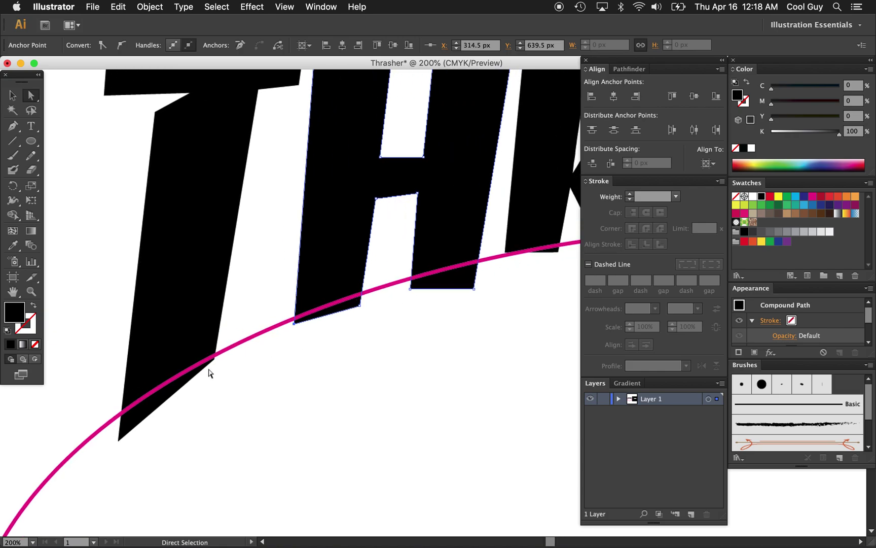
key("z")
left_click(274, 352, "alt")
Step: Nudge the T's lower-right and bottom anchor points right to refine its base
key("a")
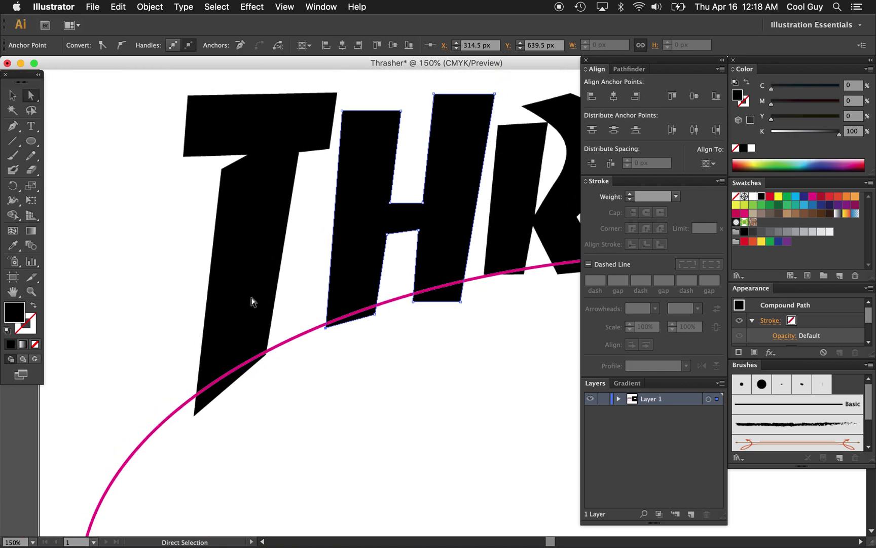
left_click(252, 292)
left_click(266, 354)
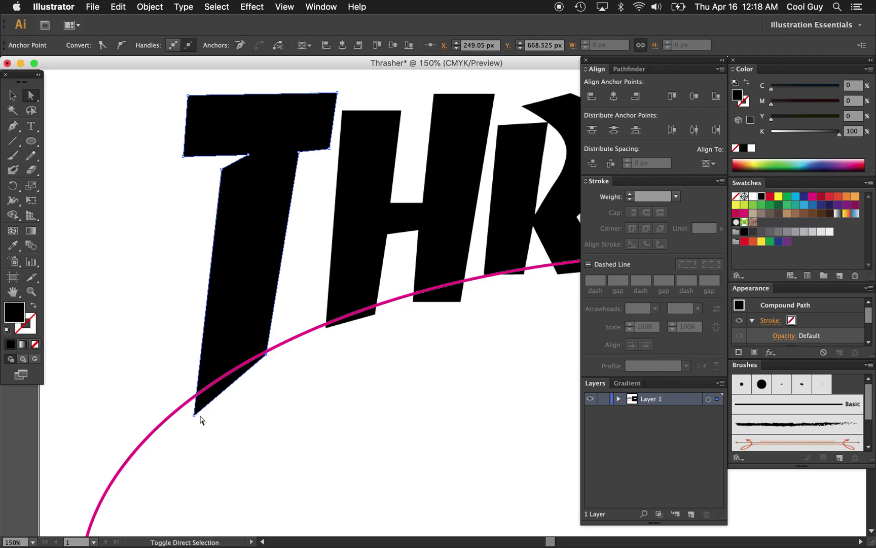
left_click(196, 414, "shift")
key("shift+Right")
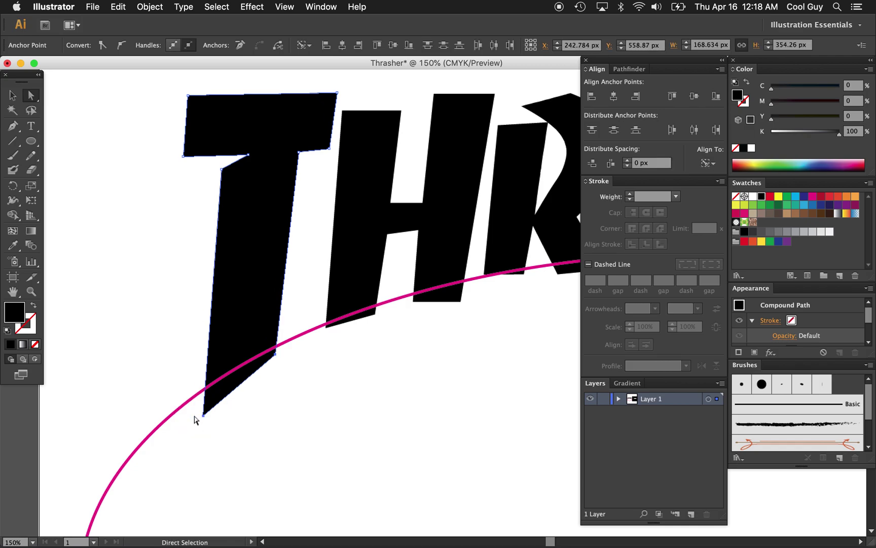
left_click(395, 401)
key("z")
left_click(436, 399, "alt")
left_click(437, 399, "alt")
scroll(437, 398, "up", 3)
scroll(438, 398, "left", 4)
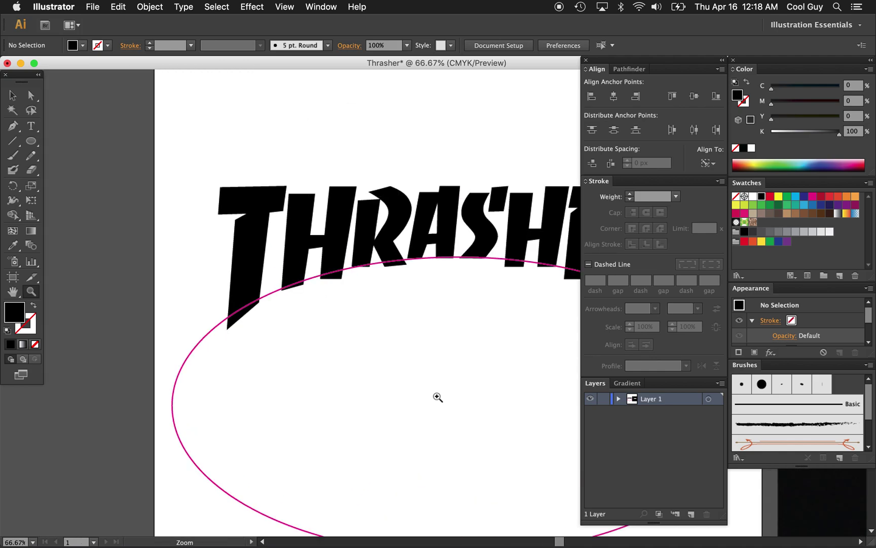
left_click(404, 316)
left_click(407, 254)
key("a")
left_click(399, 283)
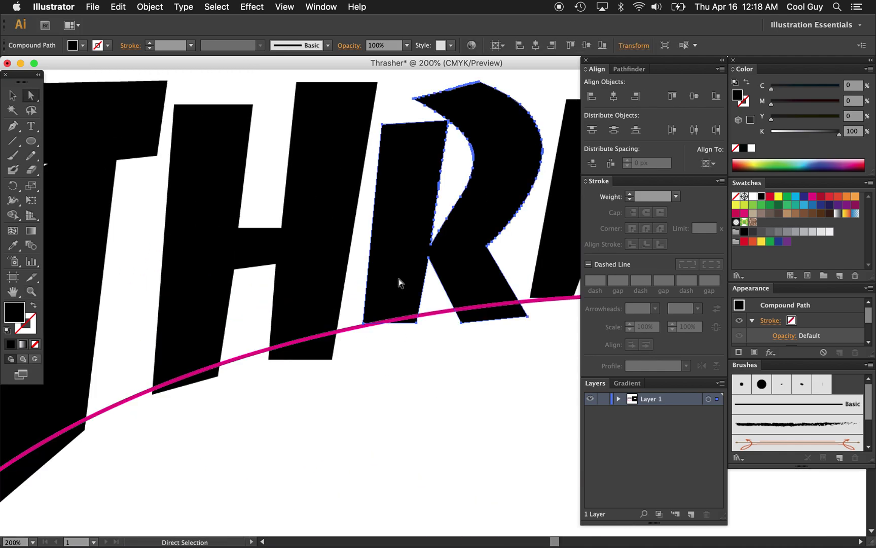
left_click(362, 324)
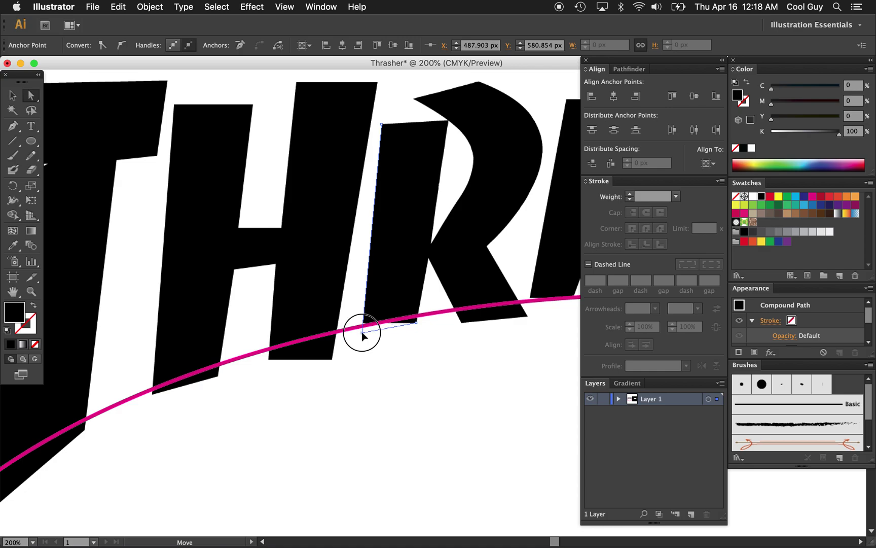
left_click_drag(363, 324, 362, 333)
scroll(434, 339, "right", 5)
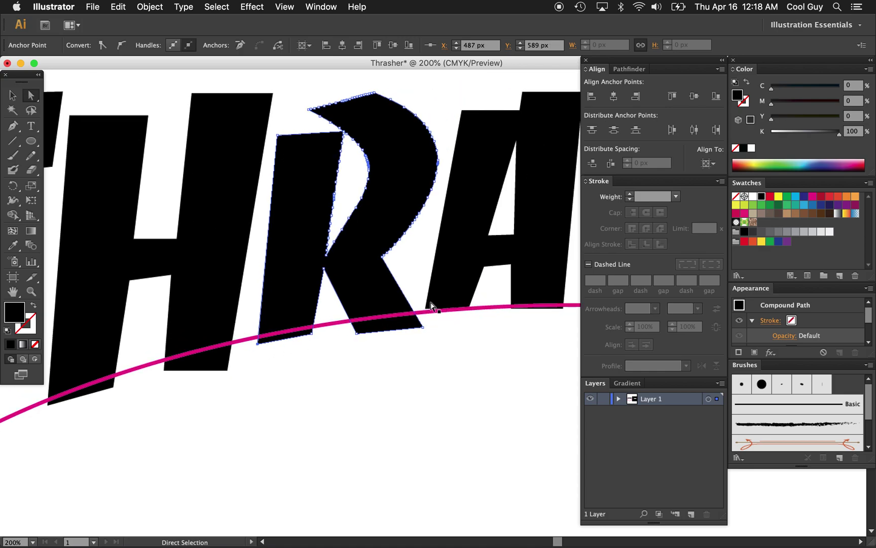
left_click(435, 311)
left_click(427, 309)
left_click_drag(426, 309, 468, 317)
scroll(524, 297, "right", 5)
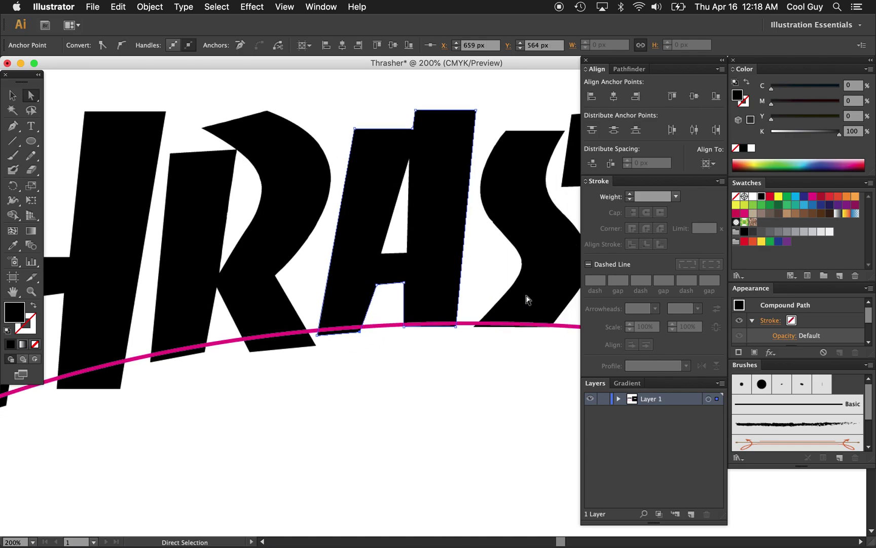
left_click(525, 298)
key("z")
left_click(525, 317)
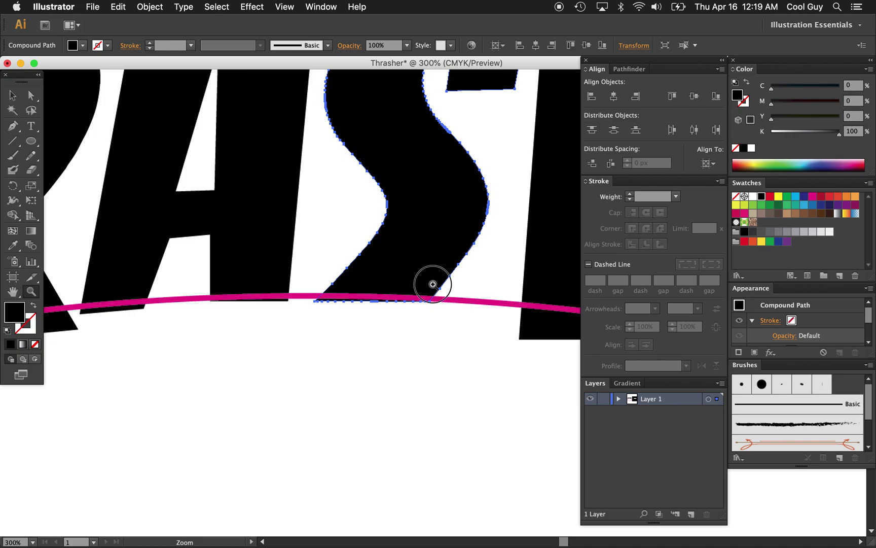
left_click(431, 287)
key("a")
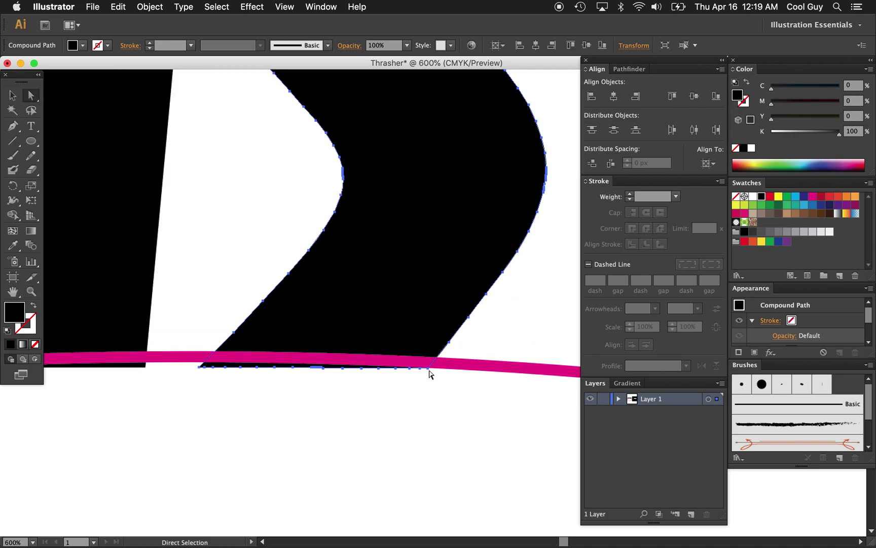
key("z")
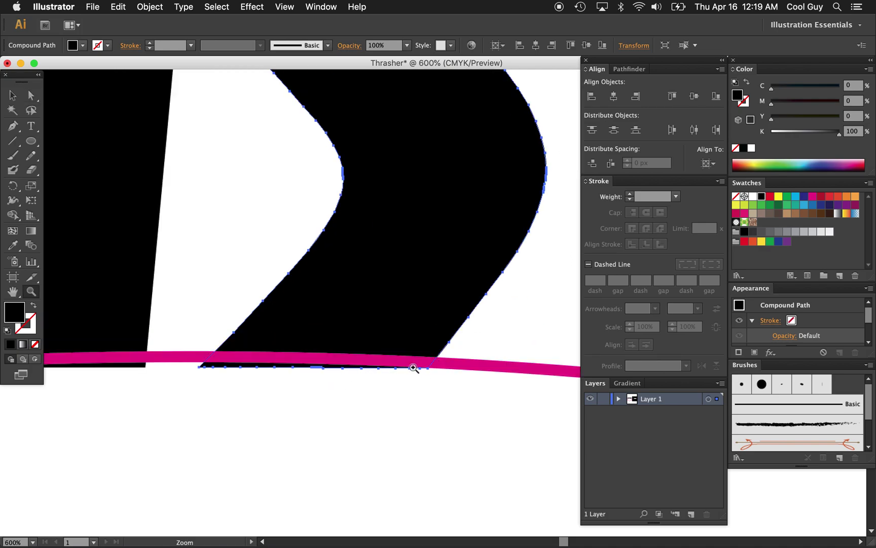
left_click(413, 375, "alt")
scroll(414, 376, "up", 3)
scroll(414, 376, "right", 6)
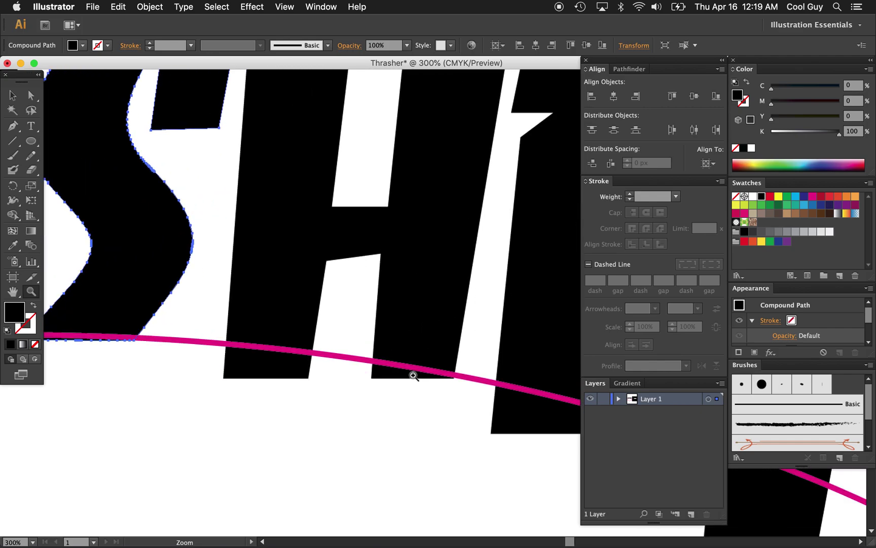
key("a")
left_click(449, 370)
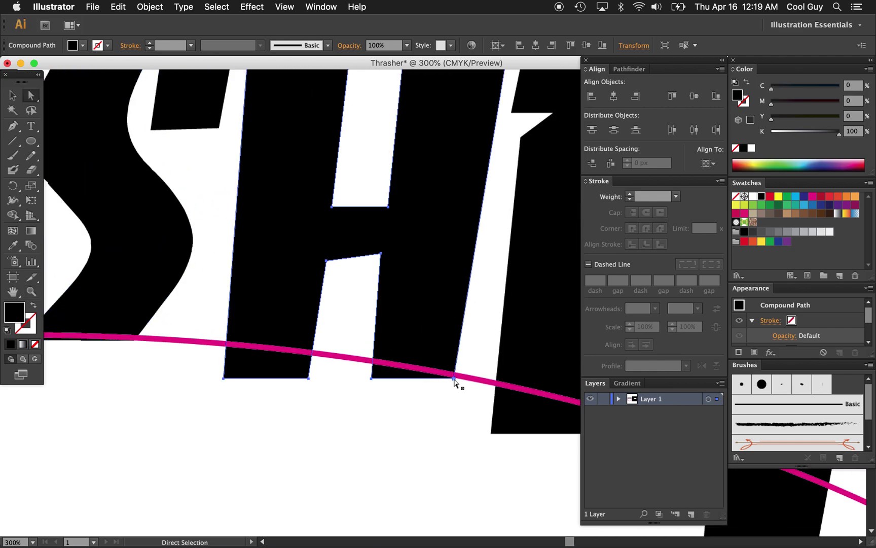
key("z")
left_click(152, 335)
left_click(333, 298)
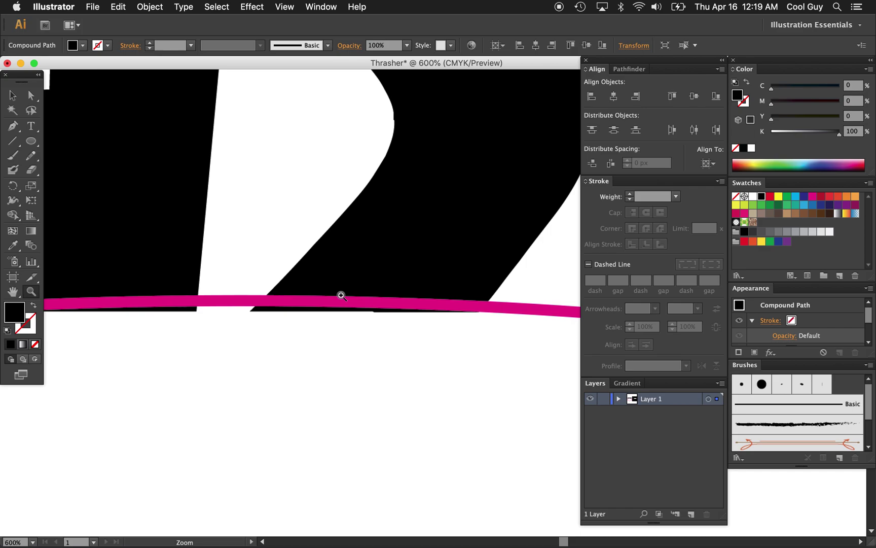
key("a")
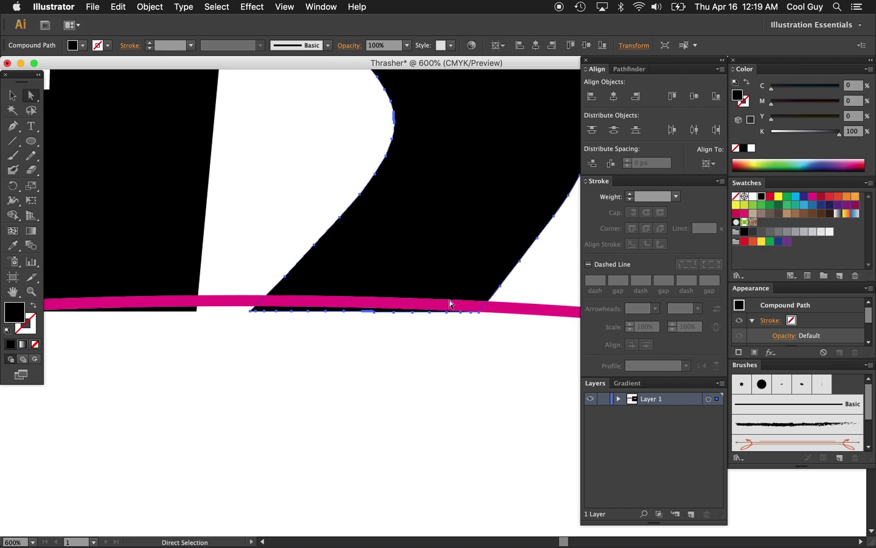
Step: Draw a closed quadrilateral with the Pen tool under the S down to the curve
key("p")
left_click(470, 336)
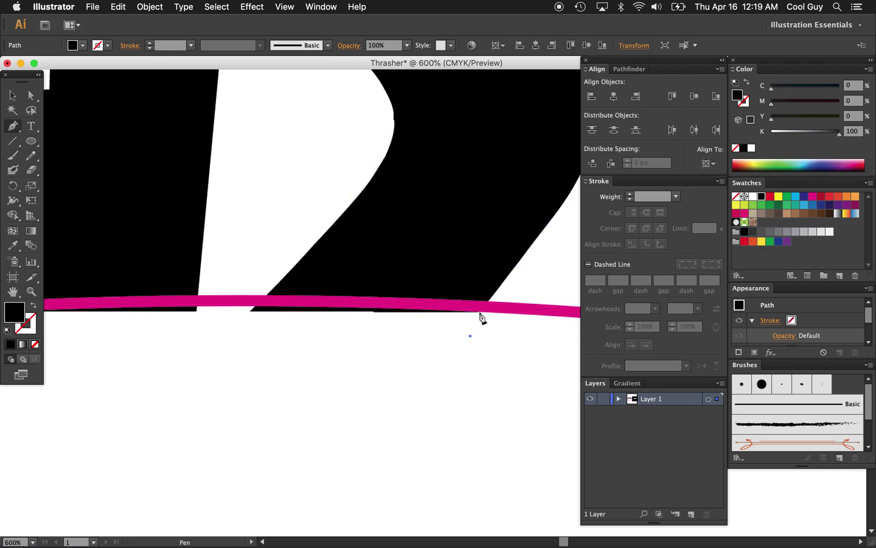
left_click(258, 303)
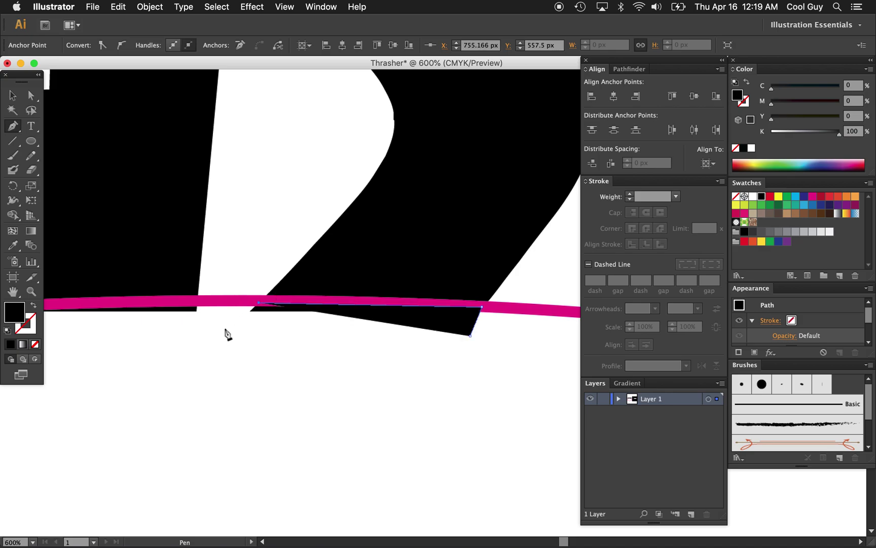
left_click(230, 335)
left_click(470, 336)
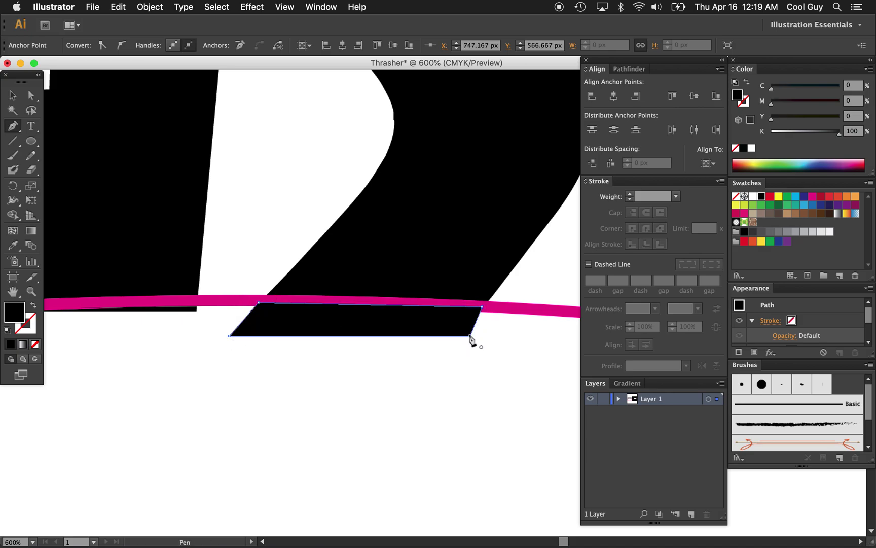
Step: Unite the new quadrilateral with the S using Pathfinder
left_click(455, 248, "shift+super")
left_click(453, 246, "alt+super")
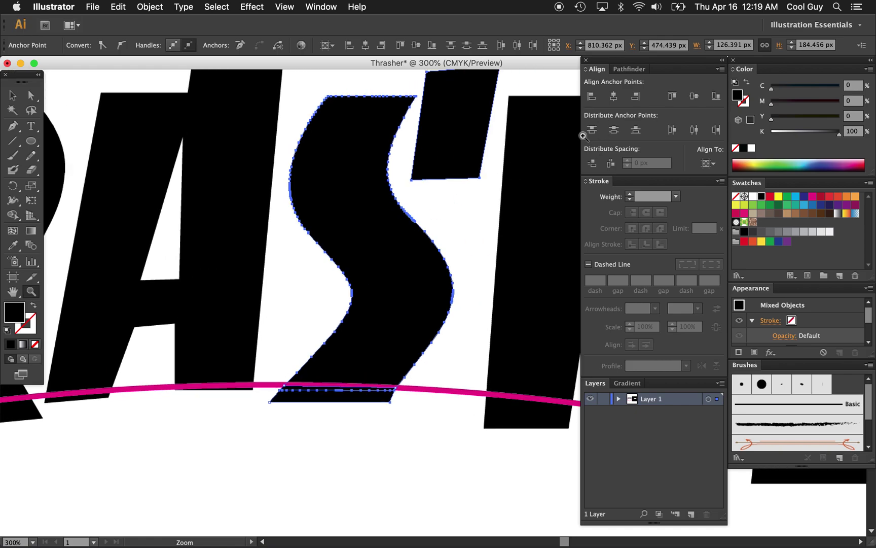
left_click(623, 74)
left_click(591, 96)
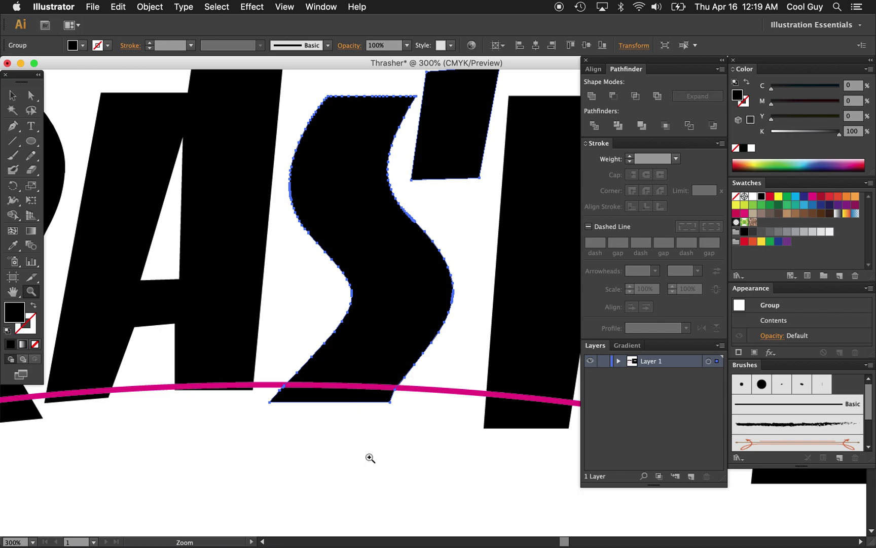
key("a")
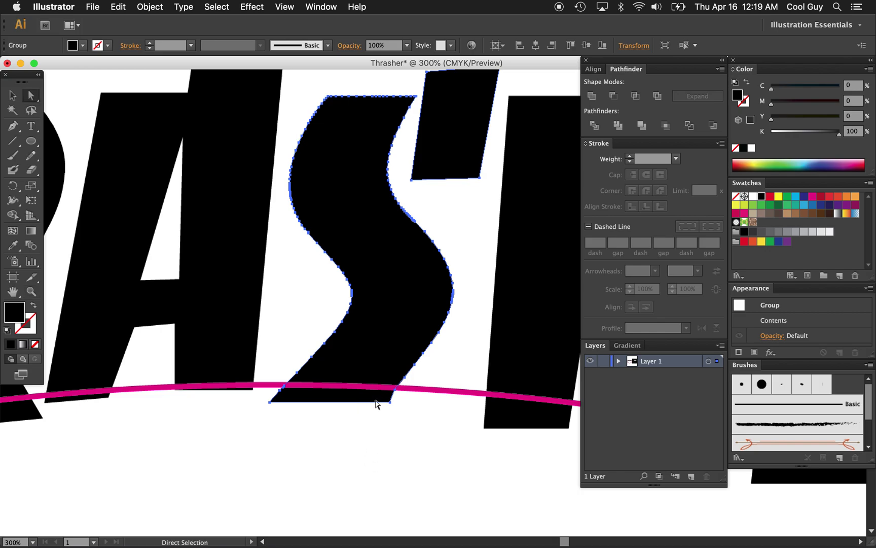
key("z")
left_click(401, 428, "alt")
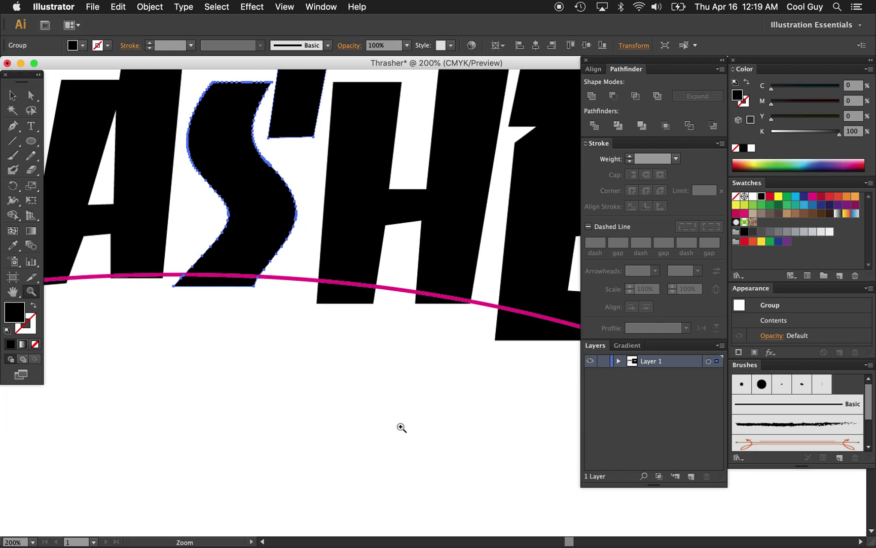
Step: Drag the R's bottom-right anchor point down past the pink curve
scroll(401, 428, "right", 10)
key("a")
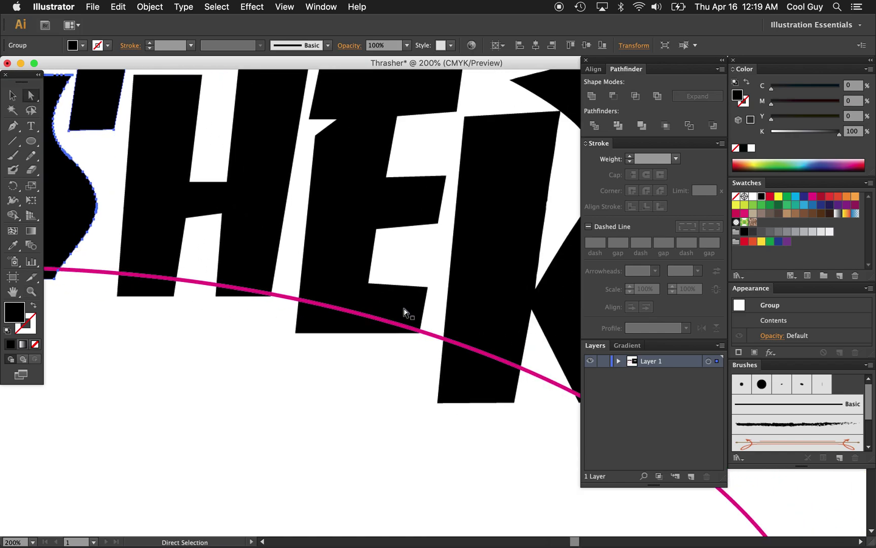
scroll(428, 374, "right", 5)
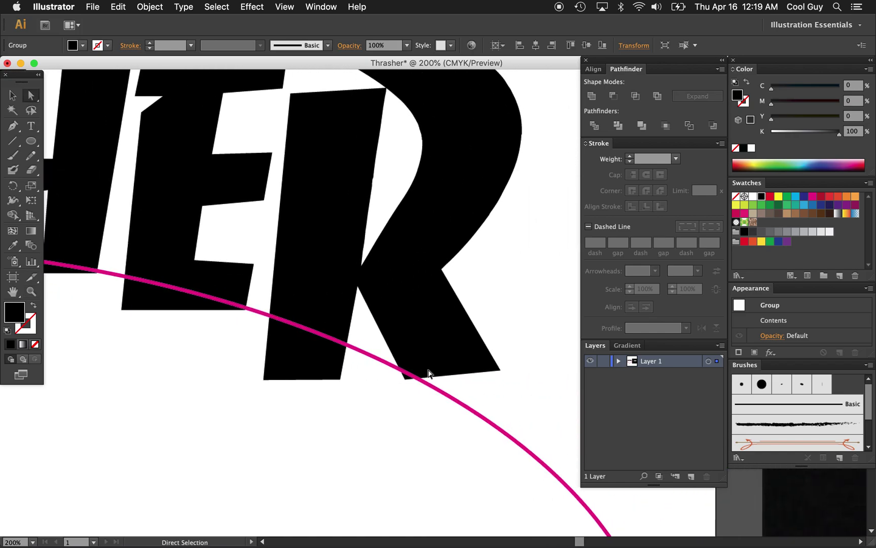
scroll(428, 374, "up", 2)
scroll(429, 374, "right", 1)
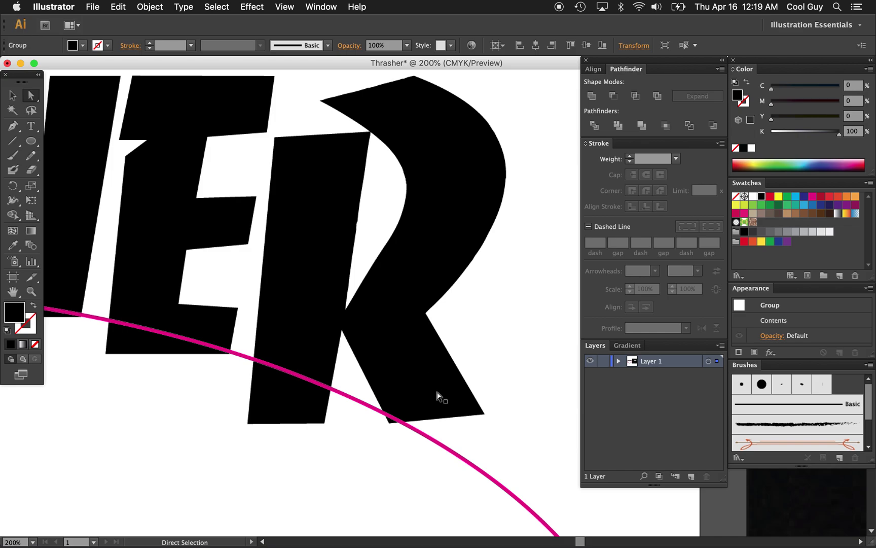
scroll(438, 397, "right", 3)
scroll(438, 397, "down", 1)
left_click(421, 392)
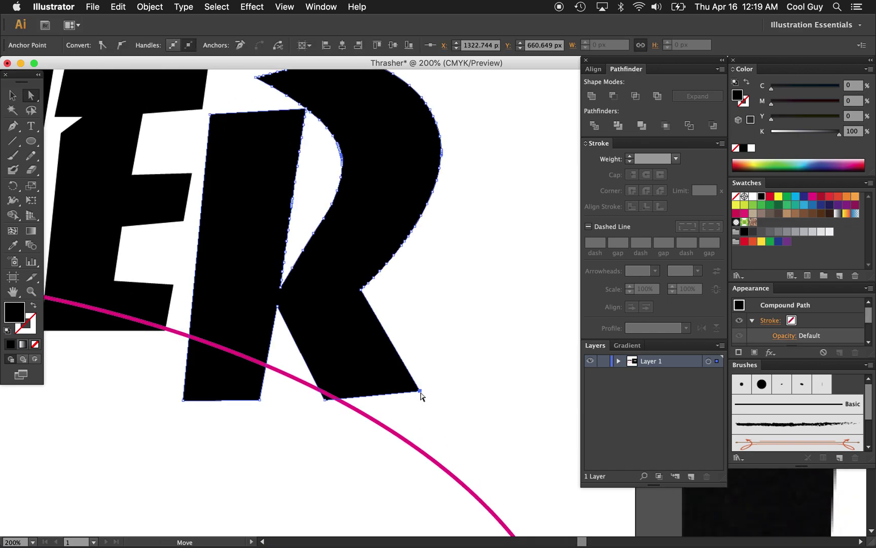
left_click_drag(421, 395, 428, 463)
Step: Pull the R's inner lower anchor point down along the leg to match
left_click_drag(323, 401, 322, 413)
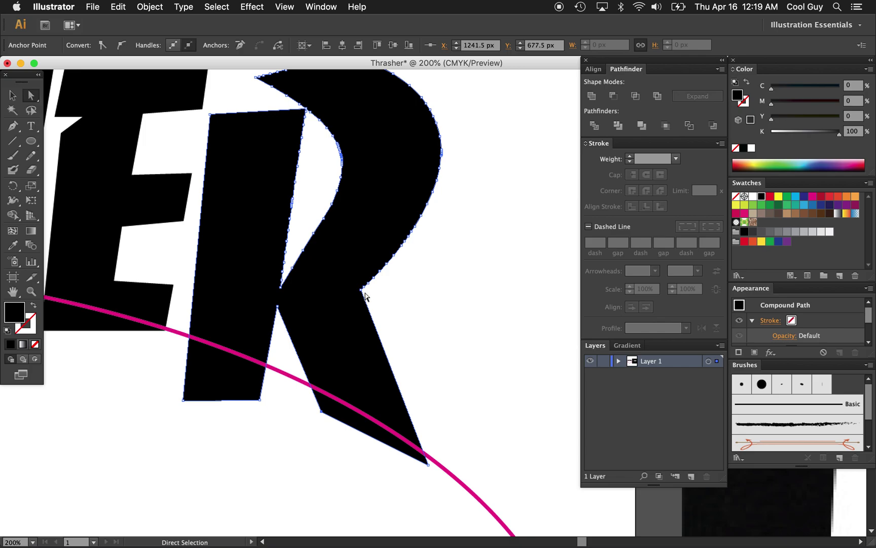
left_click(432, 327)
key("z")
left_click(436, 344, "alt")
left_click(437, 335, "alt")
left_click(437, 327, "alt")
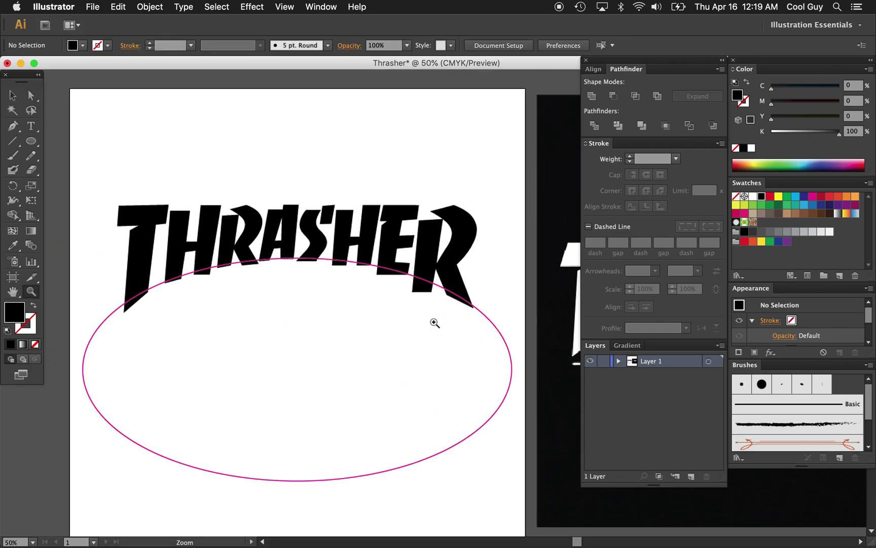
Step: Select the lettering and ellipse, then take the Shape Builder with blue fill
scroll(436, 325, "left", 3)
scroll(436, 325, "up", 1)
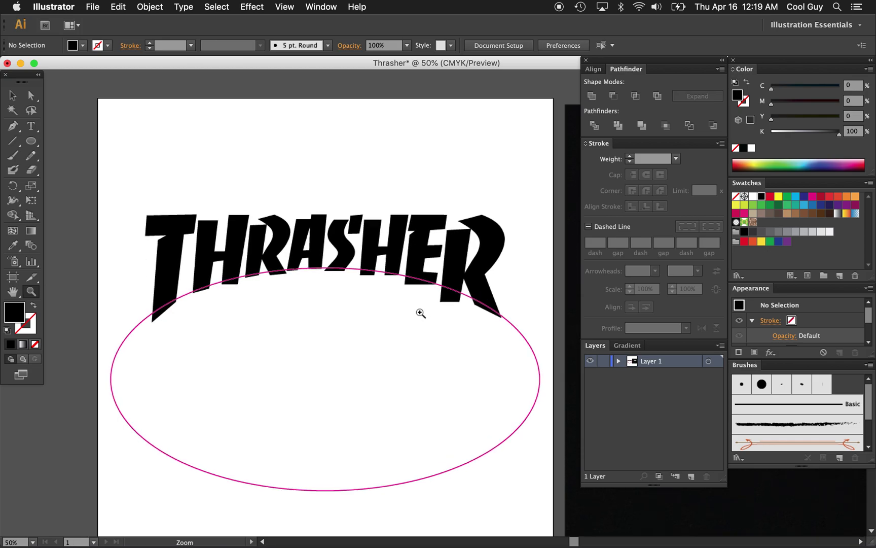
scroll(423, 313, "left", 2)
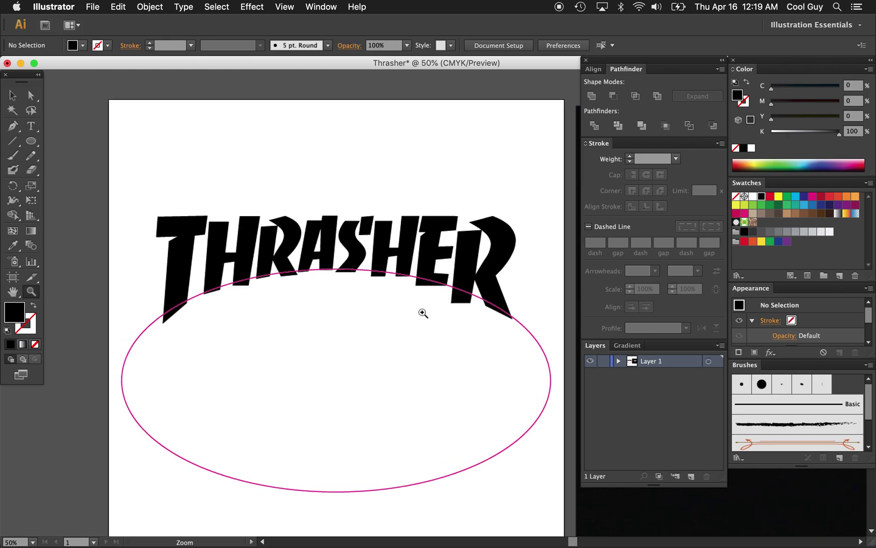
key("v")
left_click_drag(540, 185, 147, 356)
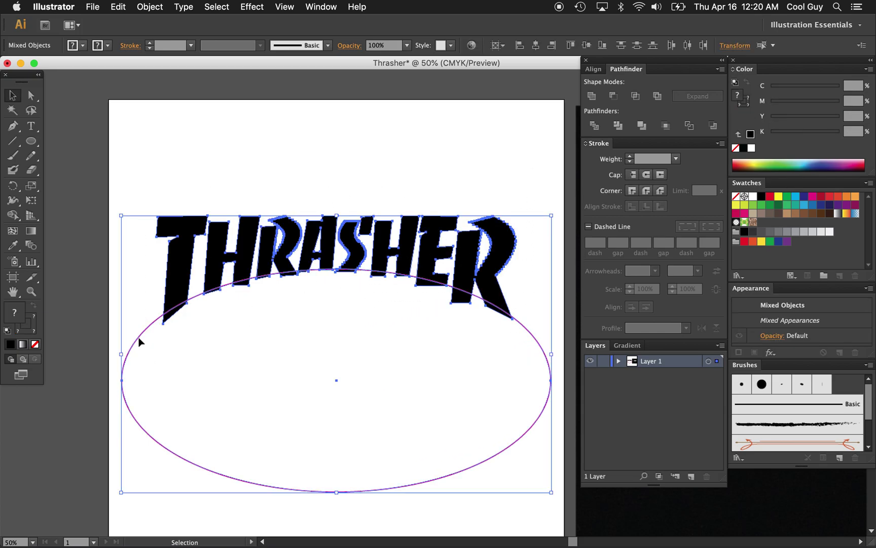
left_click(15, 219)
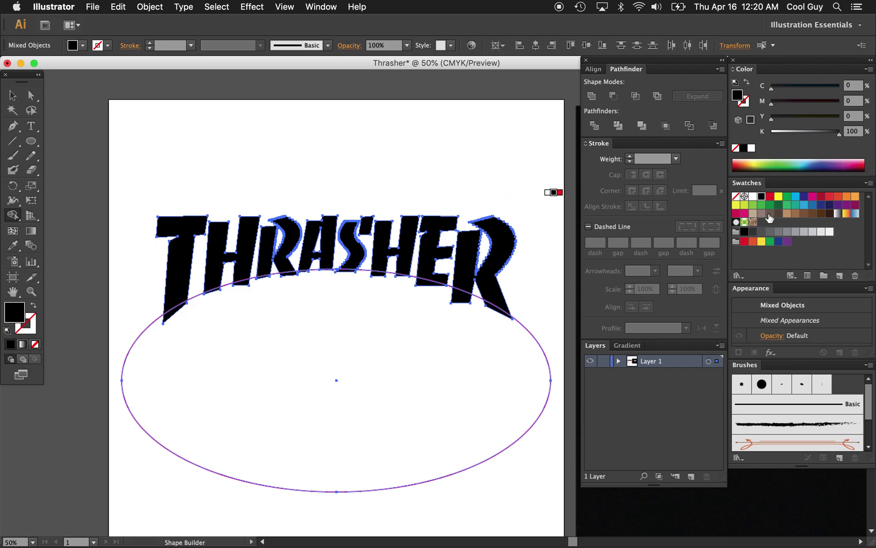
left_click(804, 205)
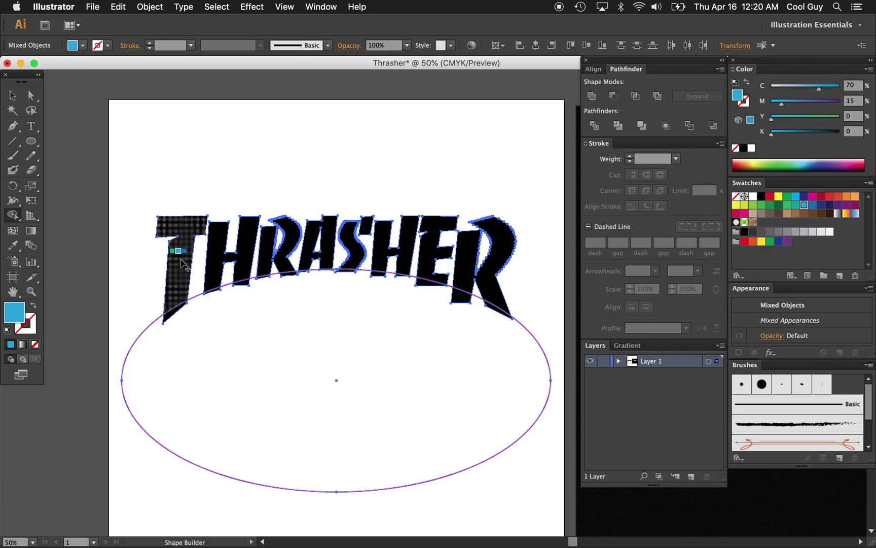
Step: Fill T, H, R, A, S, apostrophe, H, E and R above the curve blue
left_click(178, 256)
left_click(221, 247)
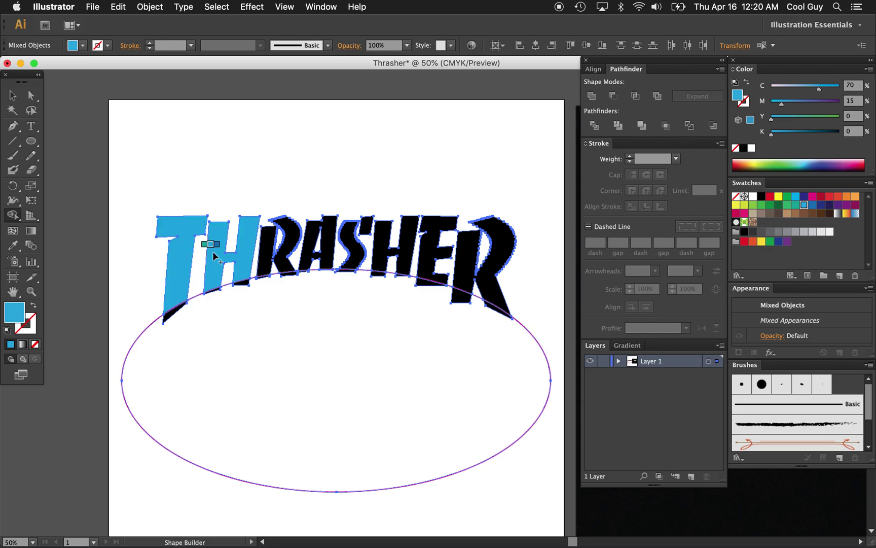
left_click(276, 252)
left_click(310, 253)
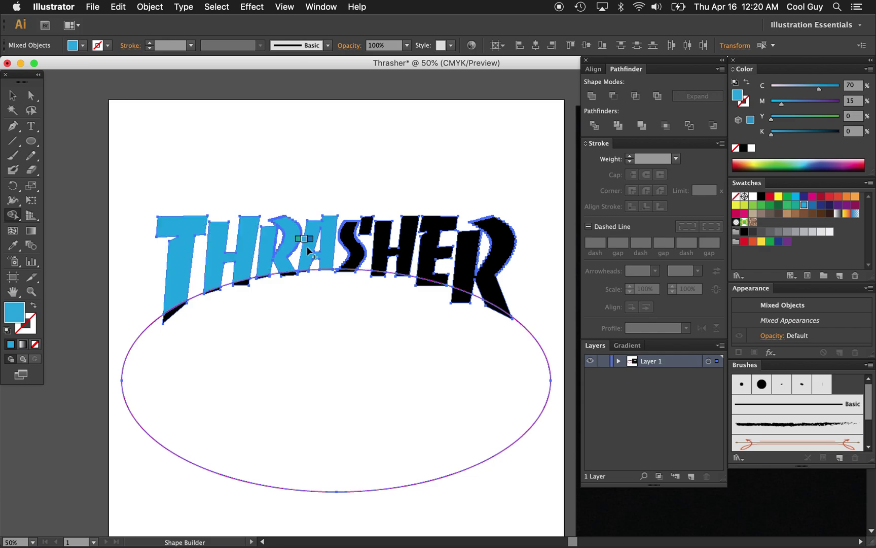
left_click(354, 252)
left_click(366, 225)
left_click(389, 249)
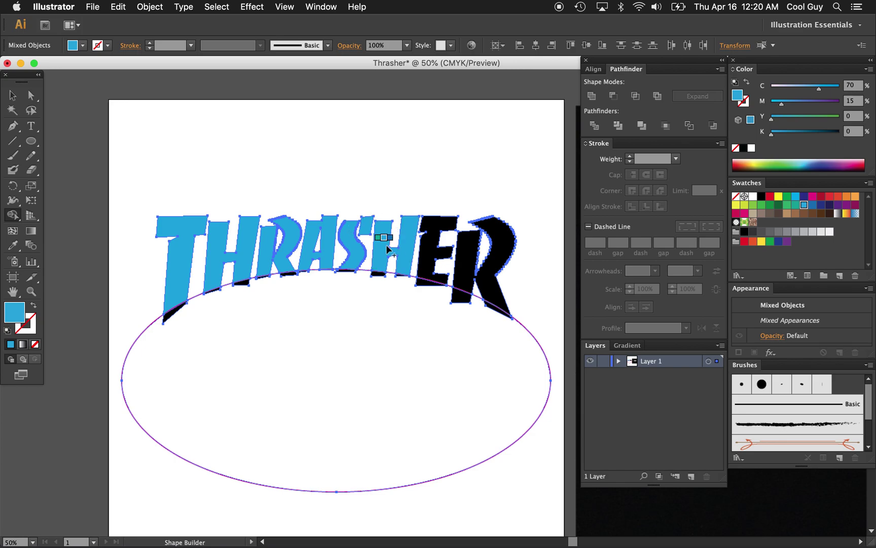
left_click(431, 251)
left_click(462, 261)
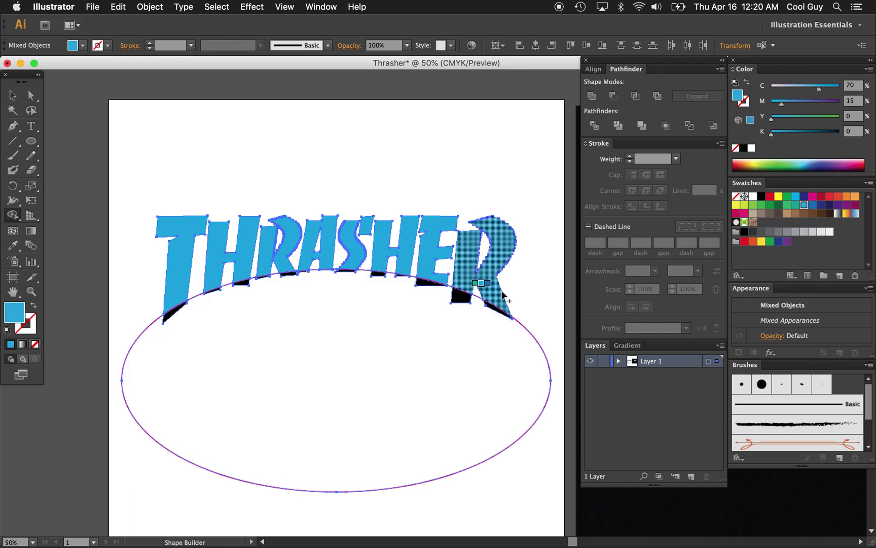
Step: Delete the pink guide ellipse below the lettering
key("v")
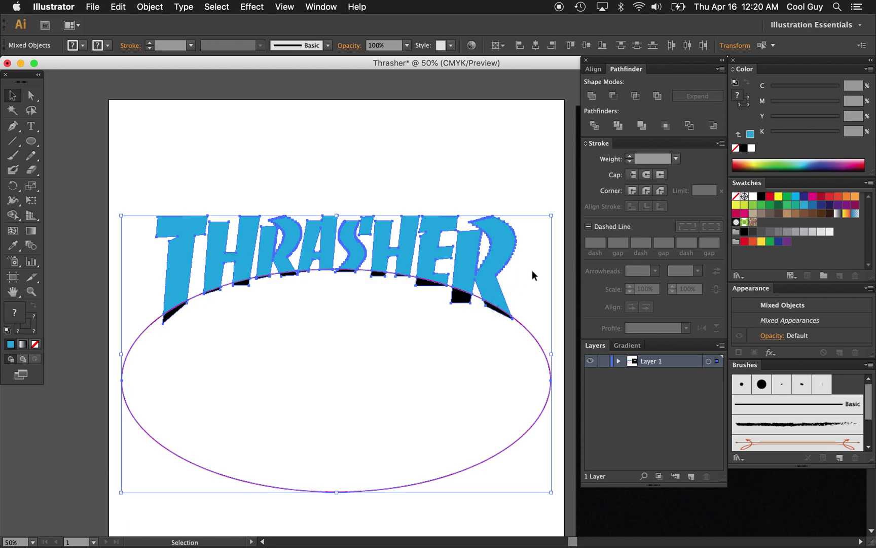
left_click(548, 196)
left_click(534, 337)
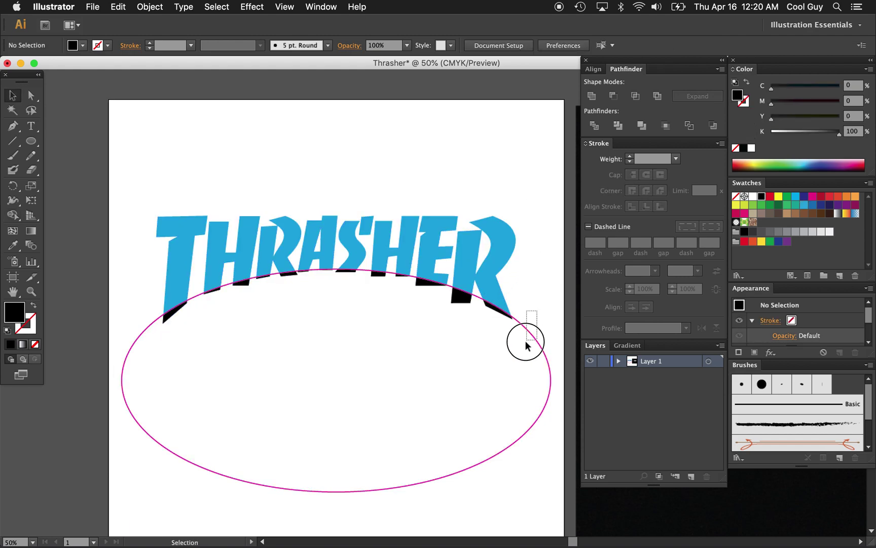
key("Delete")
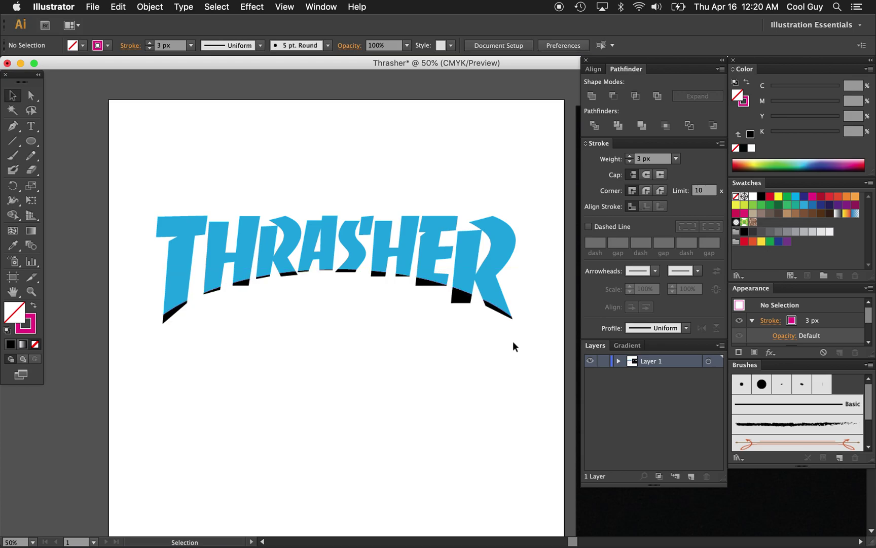
Step: Delete all black slivers by selecting shapes with the same fill colour
left_click(461, 296)
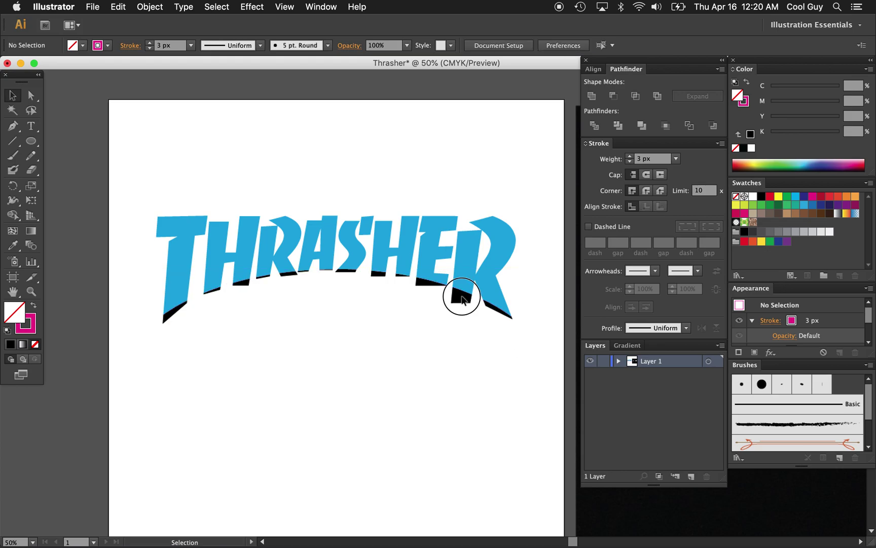
left_click(218, 7)
mouse_move(224, 116)
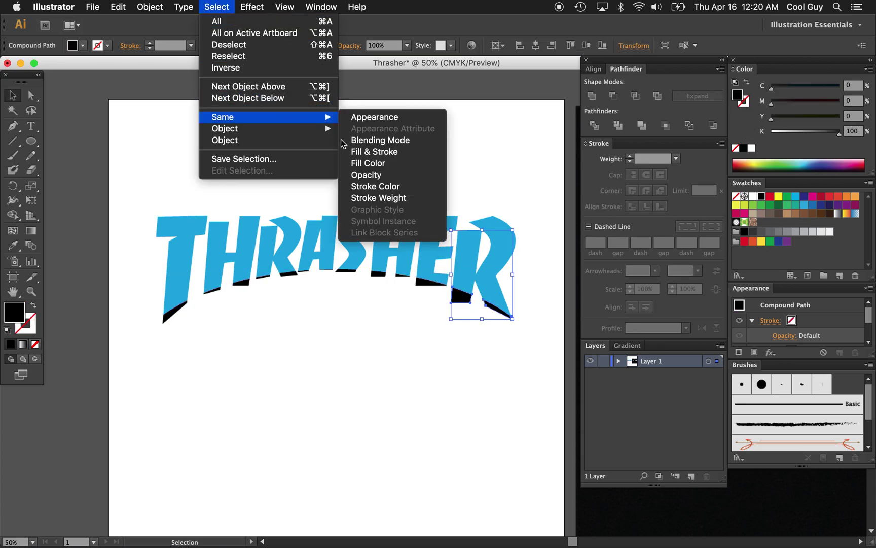
left_click(365, 163)
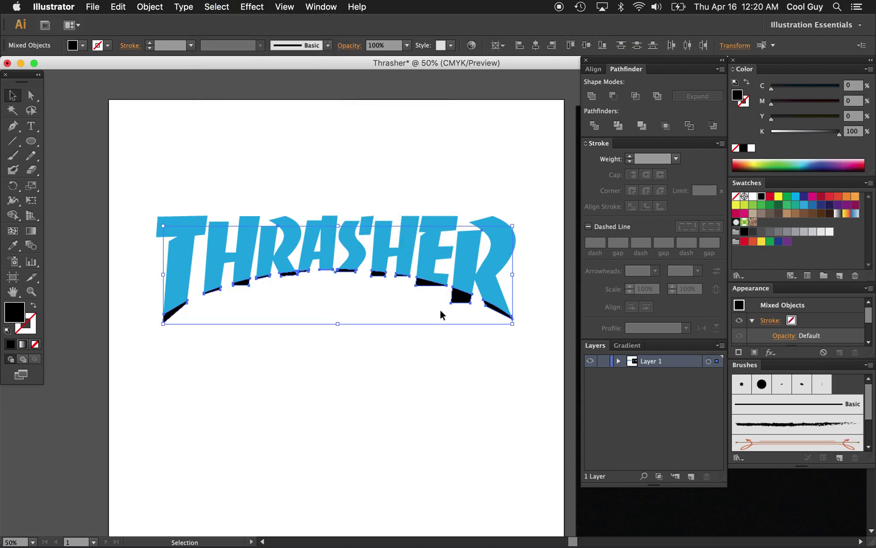
key("Delete")
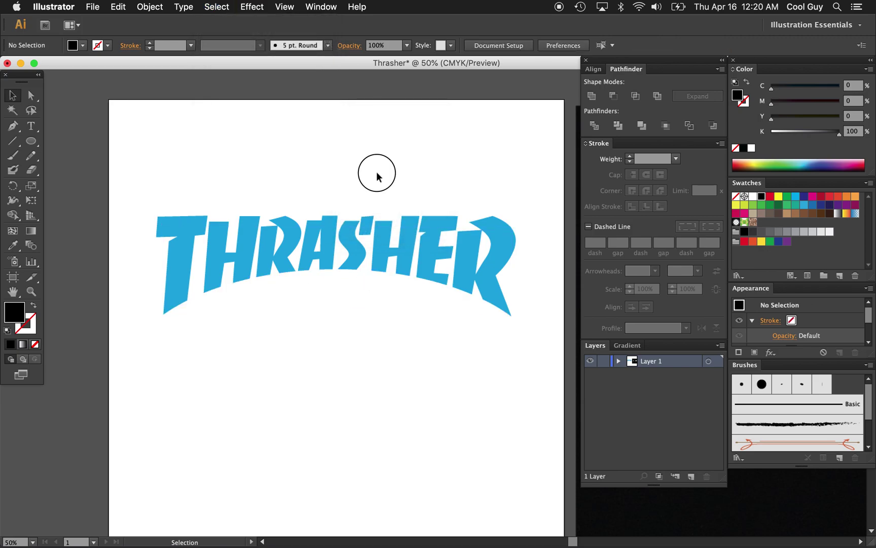
Step: Group all the blue THRASHER letters and centre the group vertically on the artboard
key("z")
left_click(391, 317, "alt")
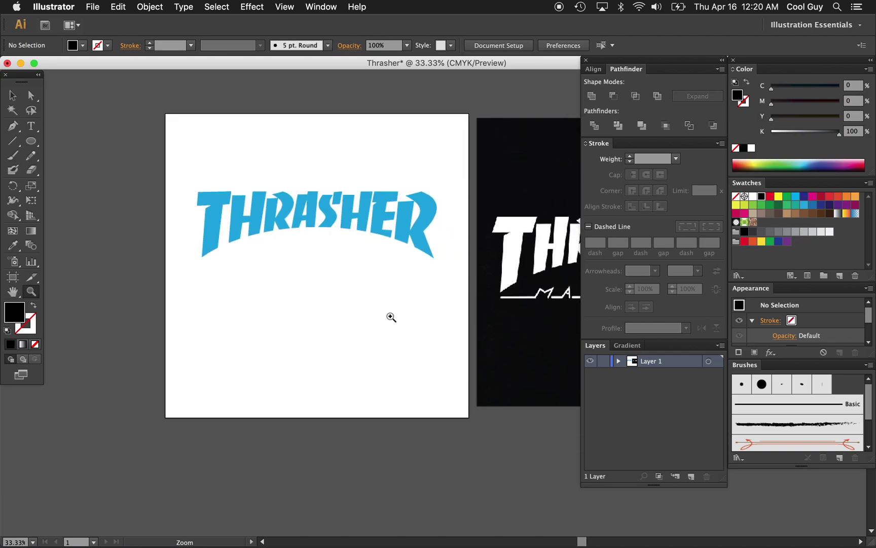
key("v")
left_click_drag(457, 172, 185, 279)
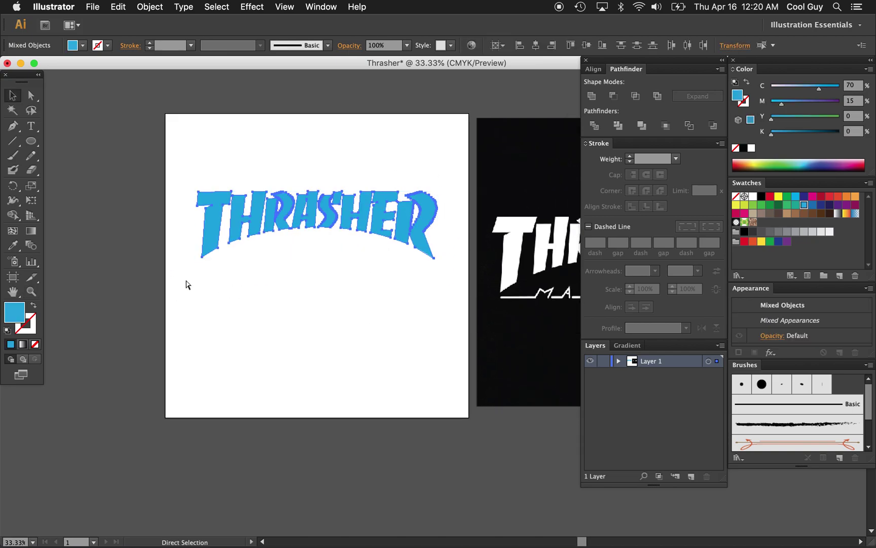
key("super+g")
left_click(600, 71)
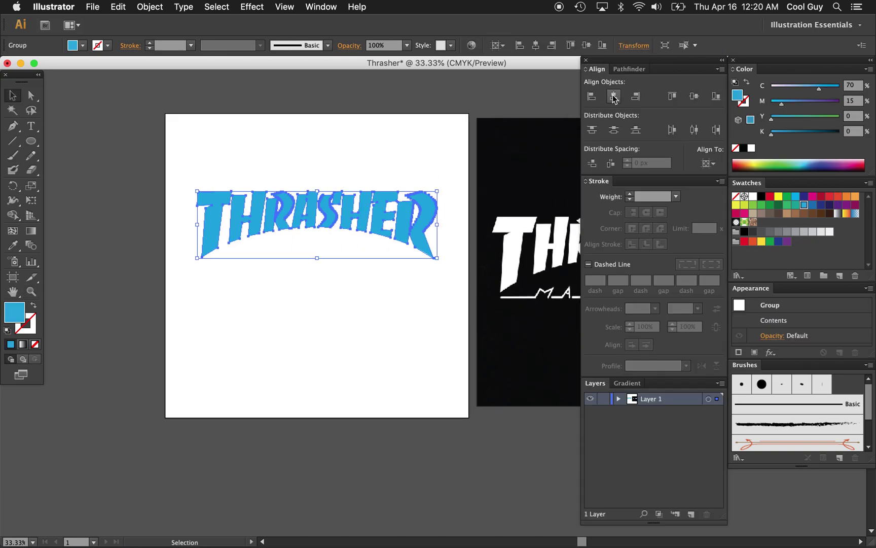
left_click(613, 96)
left_click(694, 96)
left_click(404, 182)
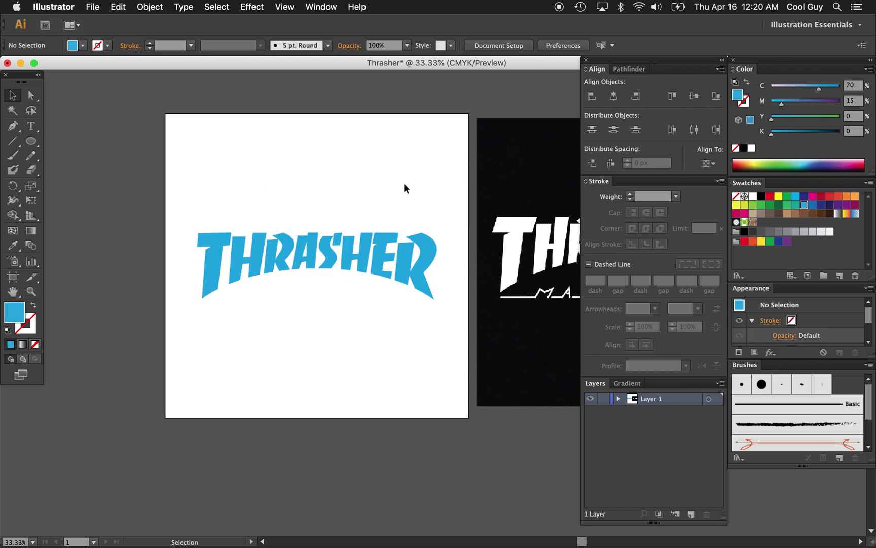
Step: Zoom out to view both artboards, then zoom back in on the white artboard
scroll(399, 269, "right", 5)
scroll(400, 270, "down", 1)
scroll(400, 269, "left", 3)
scroll(400, 269, "down", 1)
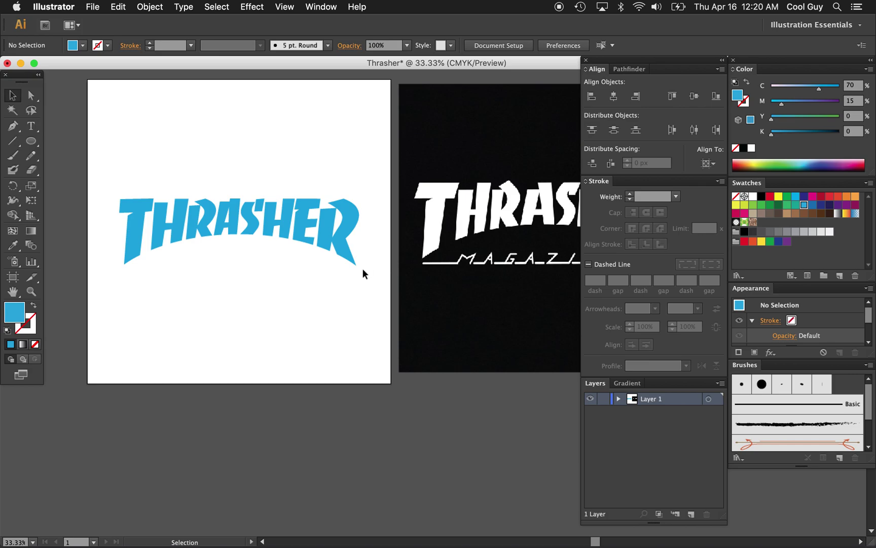
scroll(363, 270, "left", 1)
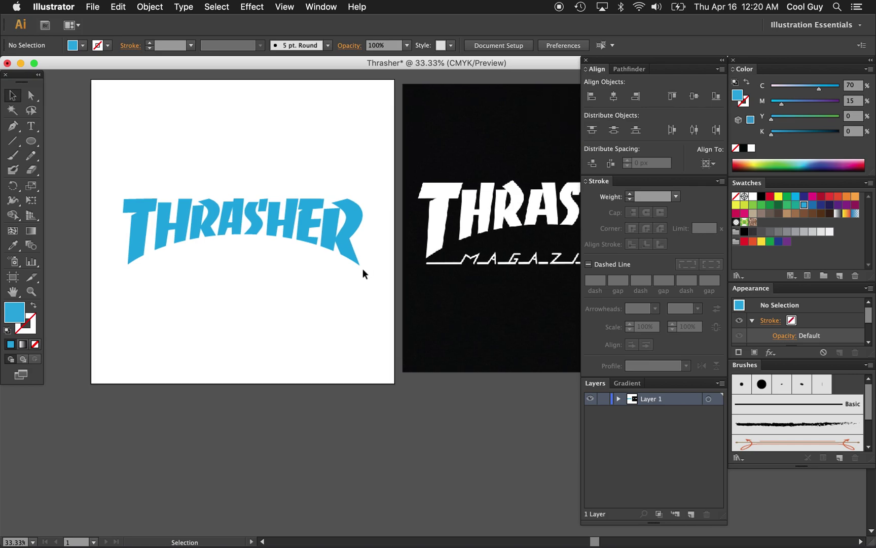
key("z")
left_click(363, 268, "alt")
scroll(363, 270, "right", 10)
scroll(363, 270, "down", 3)
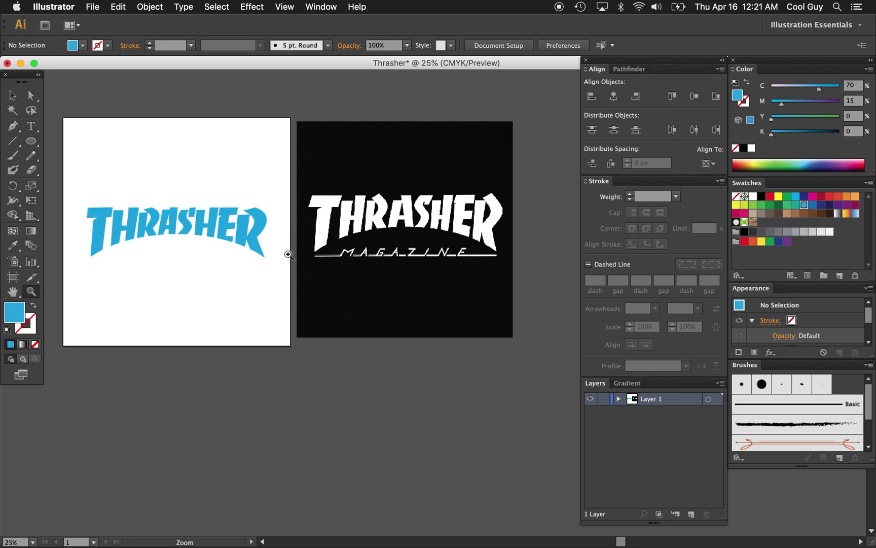
left_click(289, 254)
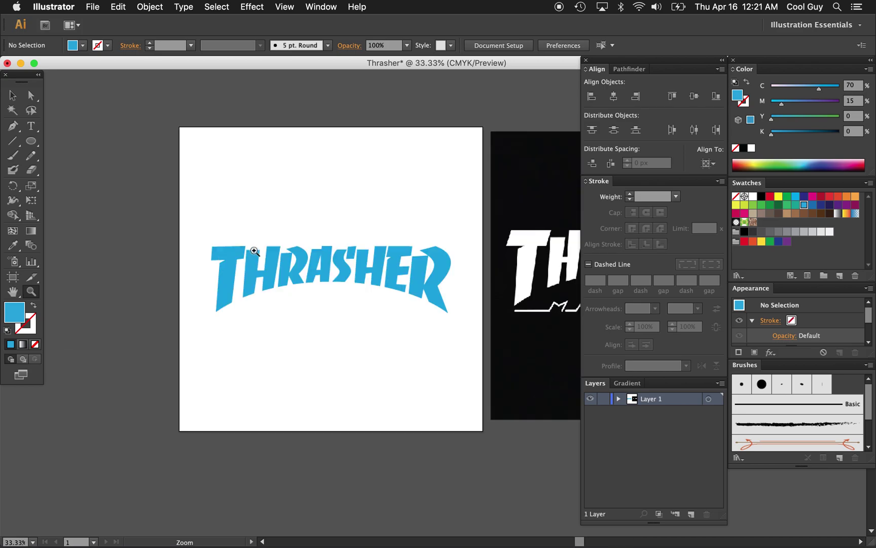
scroll(344, 297, "left", 1)
key("v")
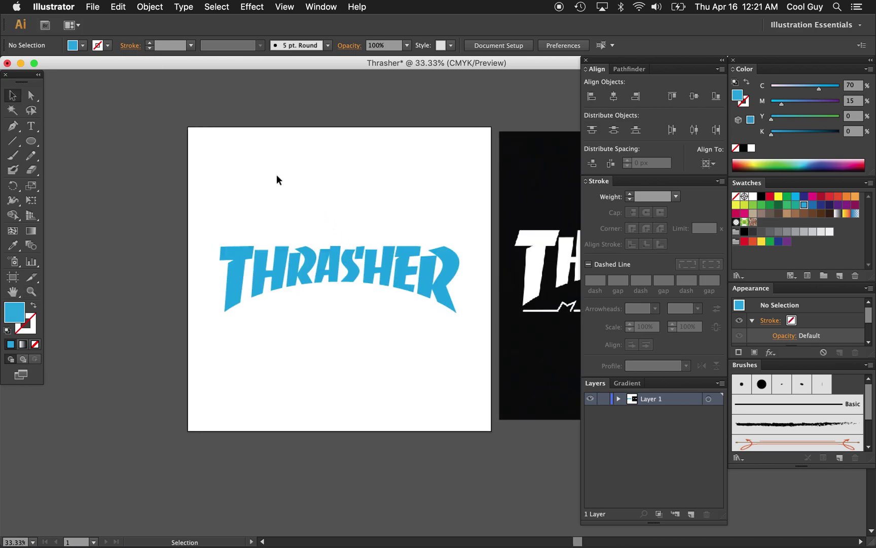
left_click(98, 7)
Step: Place RIP Grosso.jpg, scale it to span the artboard width, and send it to the back
left_click(113, 187)
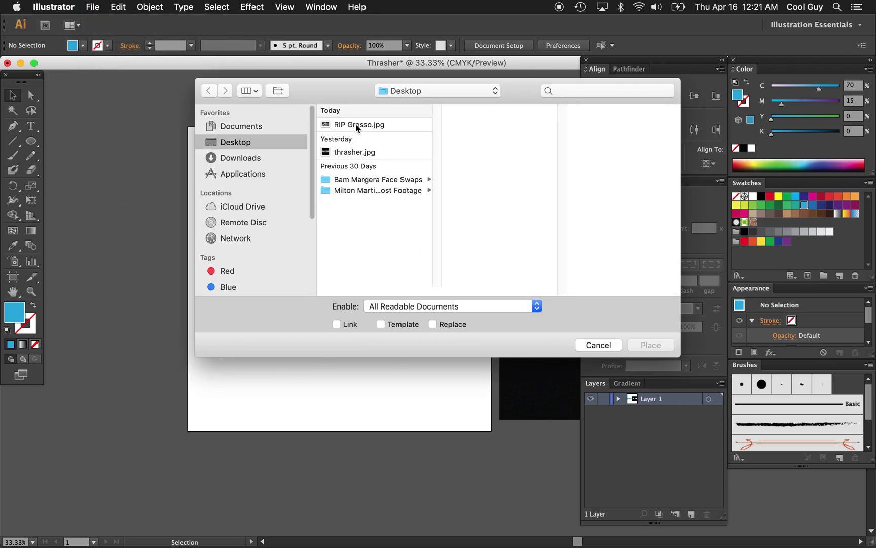
left_click(356, 125)
left_click(651, 345)
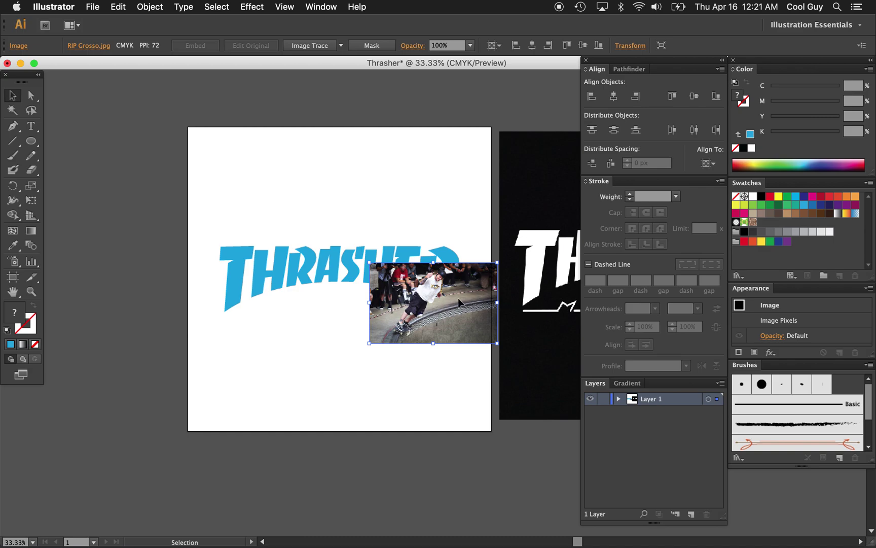
left_click_drag(458, 298, 279, 236)
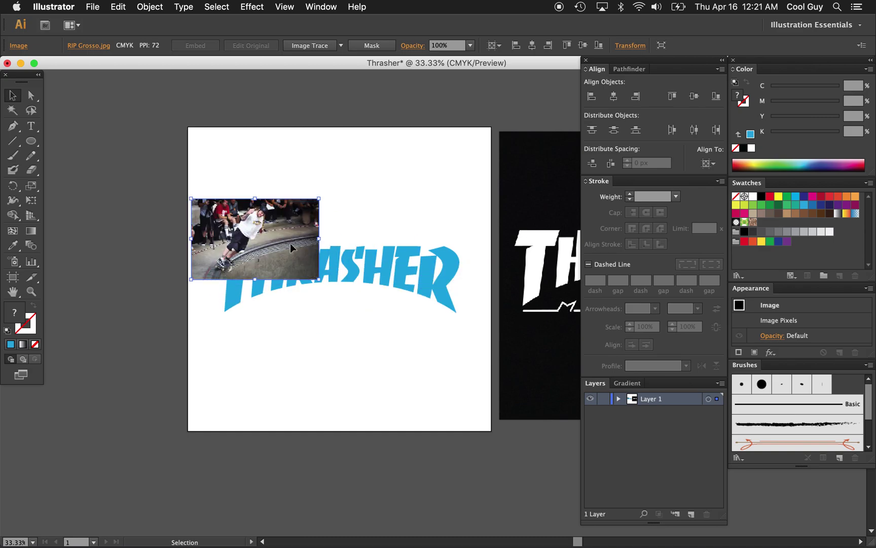
left_click(317, 276, "shift")
left_click(317, 275)
left_click_drag(317, 278, 523, 387)
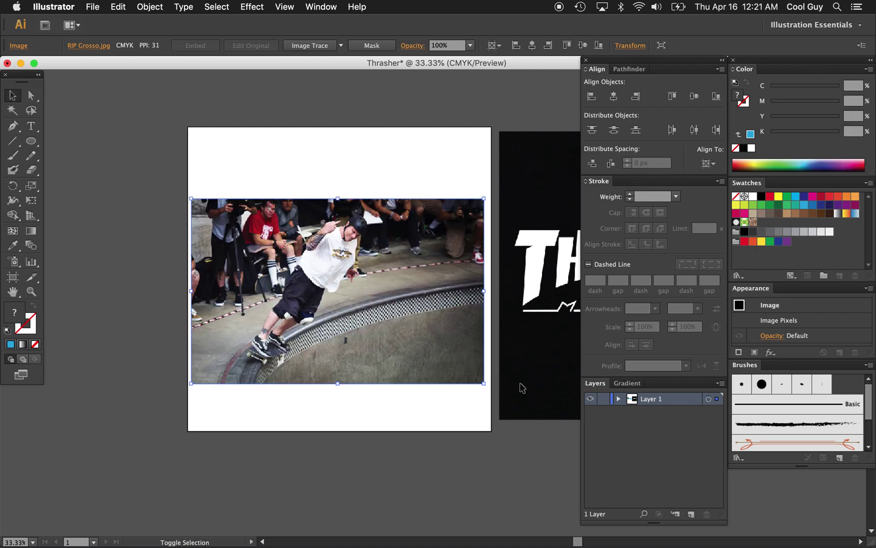
key("super+shift+bracketleft")
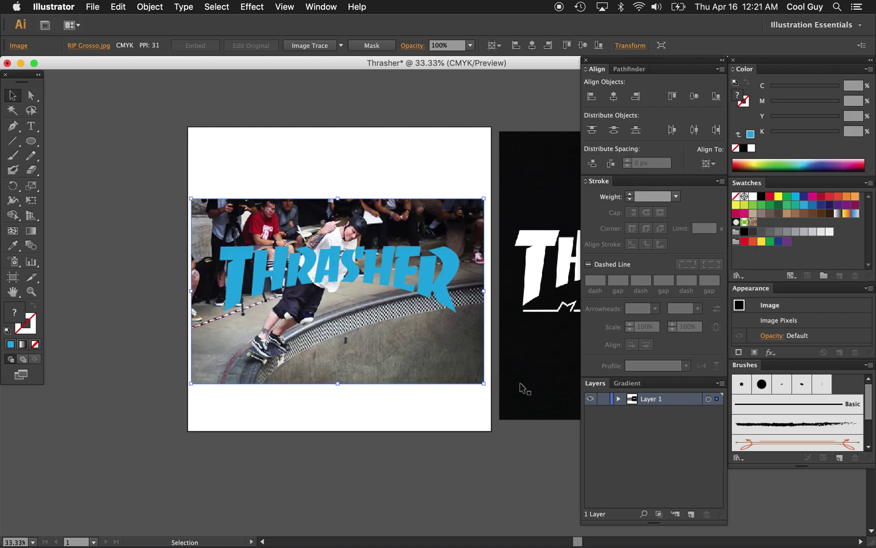
Step: Recolour the THRASHER lettering white and move it lower over the photo
left_click(393, 277)
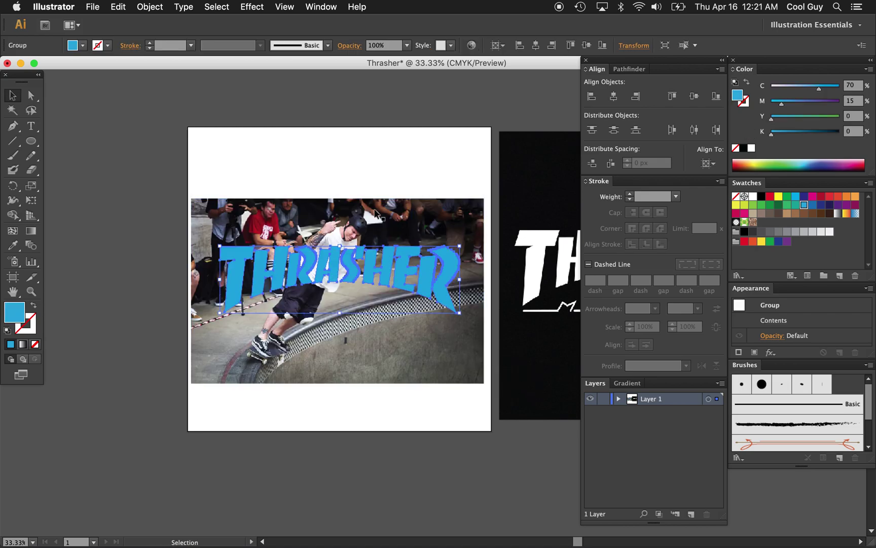
left_click(754, 197)
left_click_drag(370, 268, 370, 301)
Step: Centre the skateboarding photo on the artboard
left_click(380, 178)
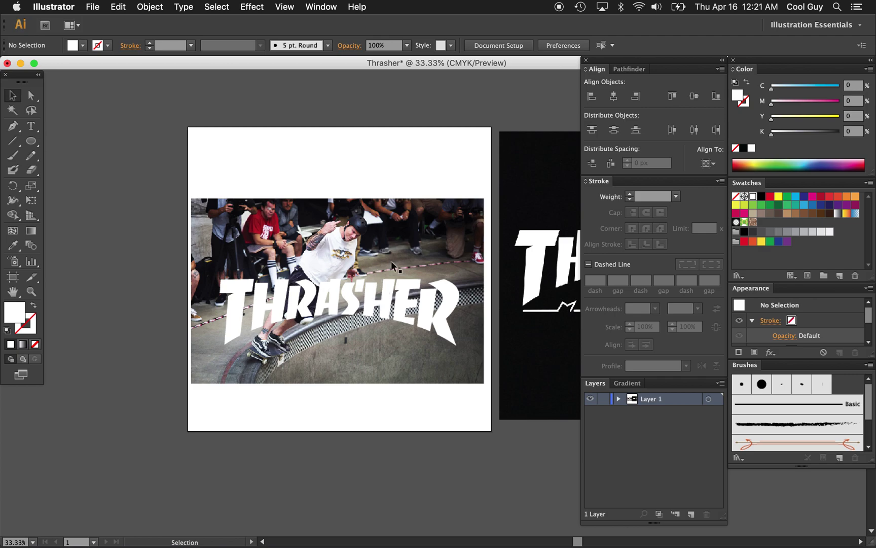
left_click(406, 252)
left_click(614, 96)
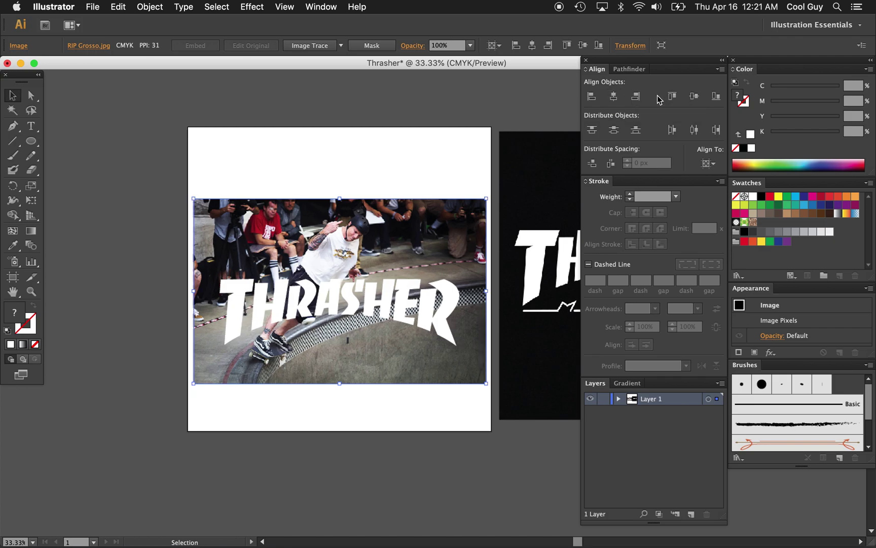
left_click(696, 96)
Step: Centre the white THRASHER group vertically on the artboard
left_click(388, 297)
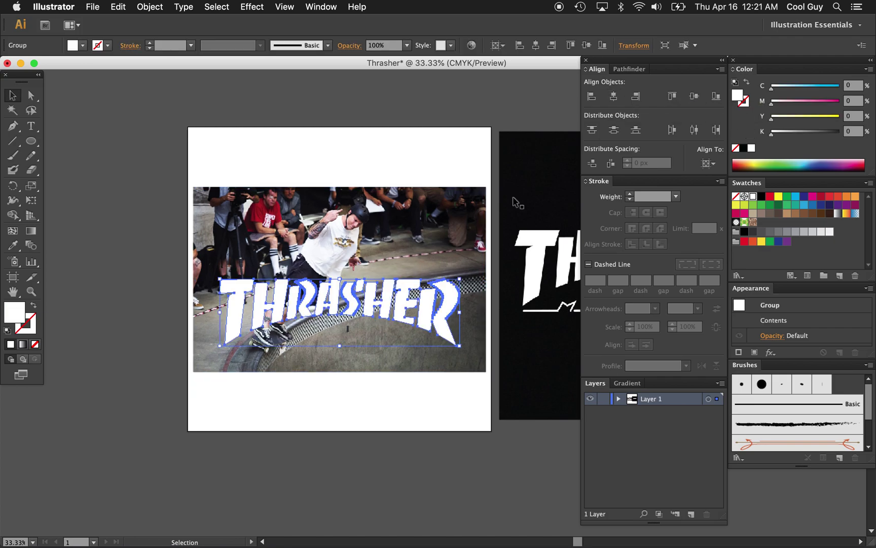
left_click(614, 97)
left_click(695, 97)
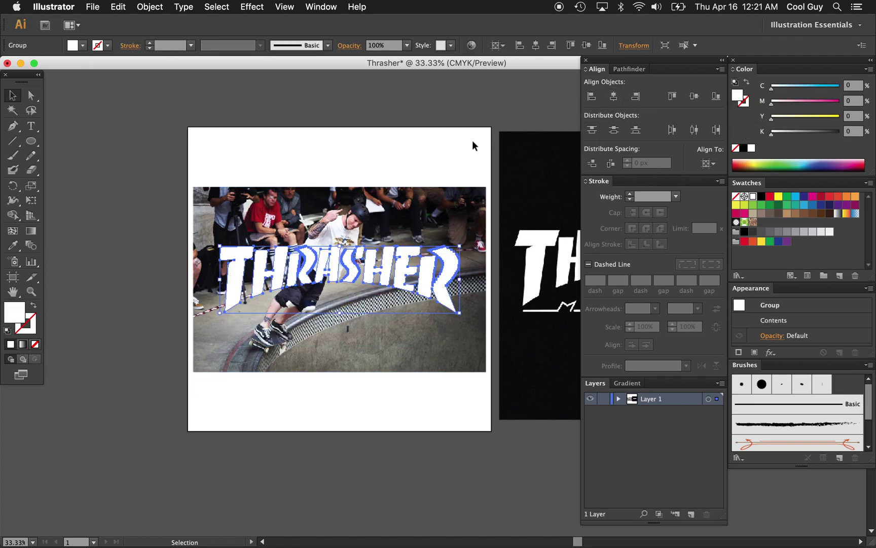
left_click(462, 147)
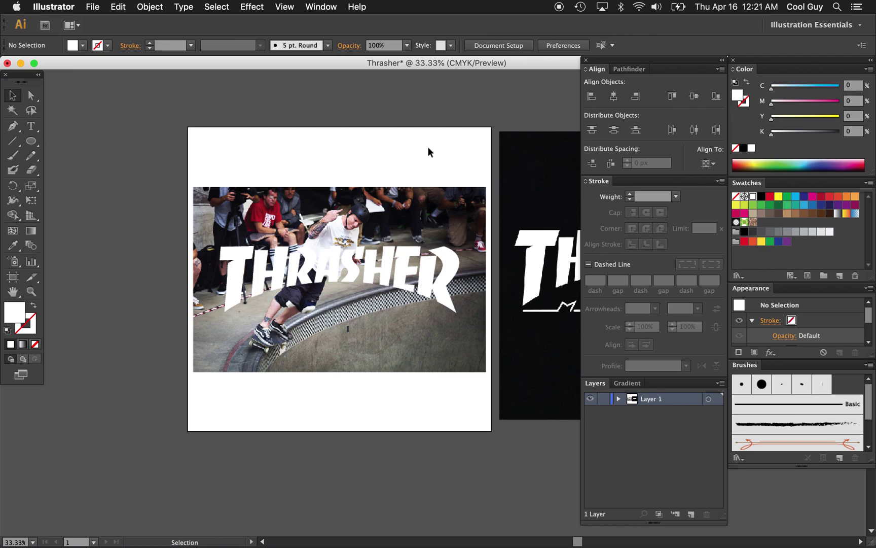